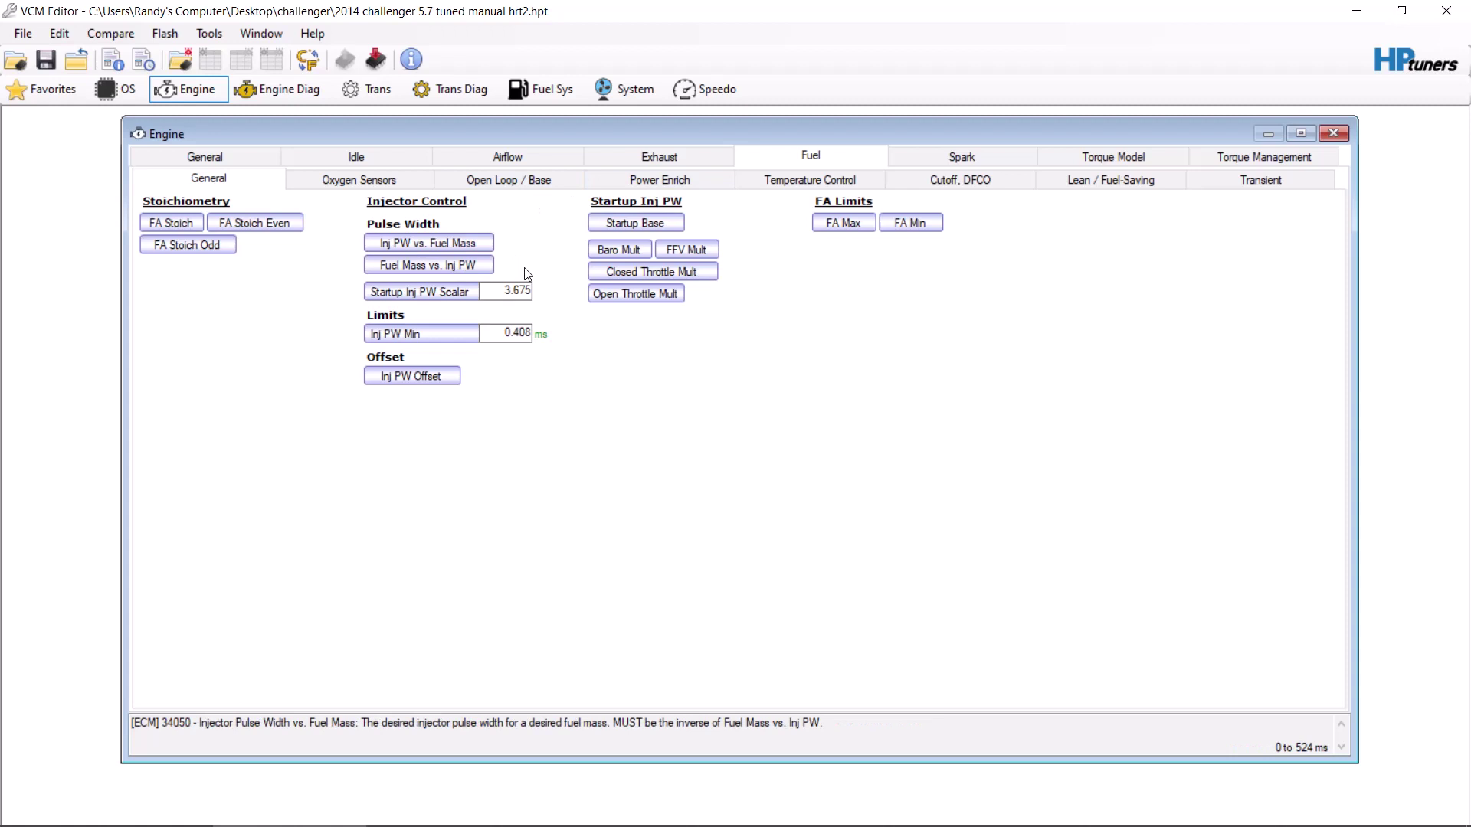
Set the power enrichment WOT delay RPM Max to 8000.
{"action": "left_click", "coordinate": [658, 180]}
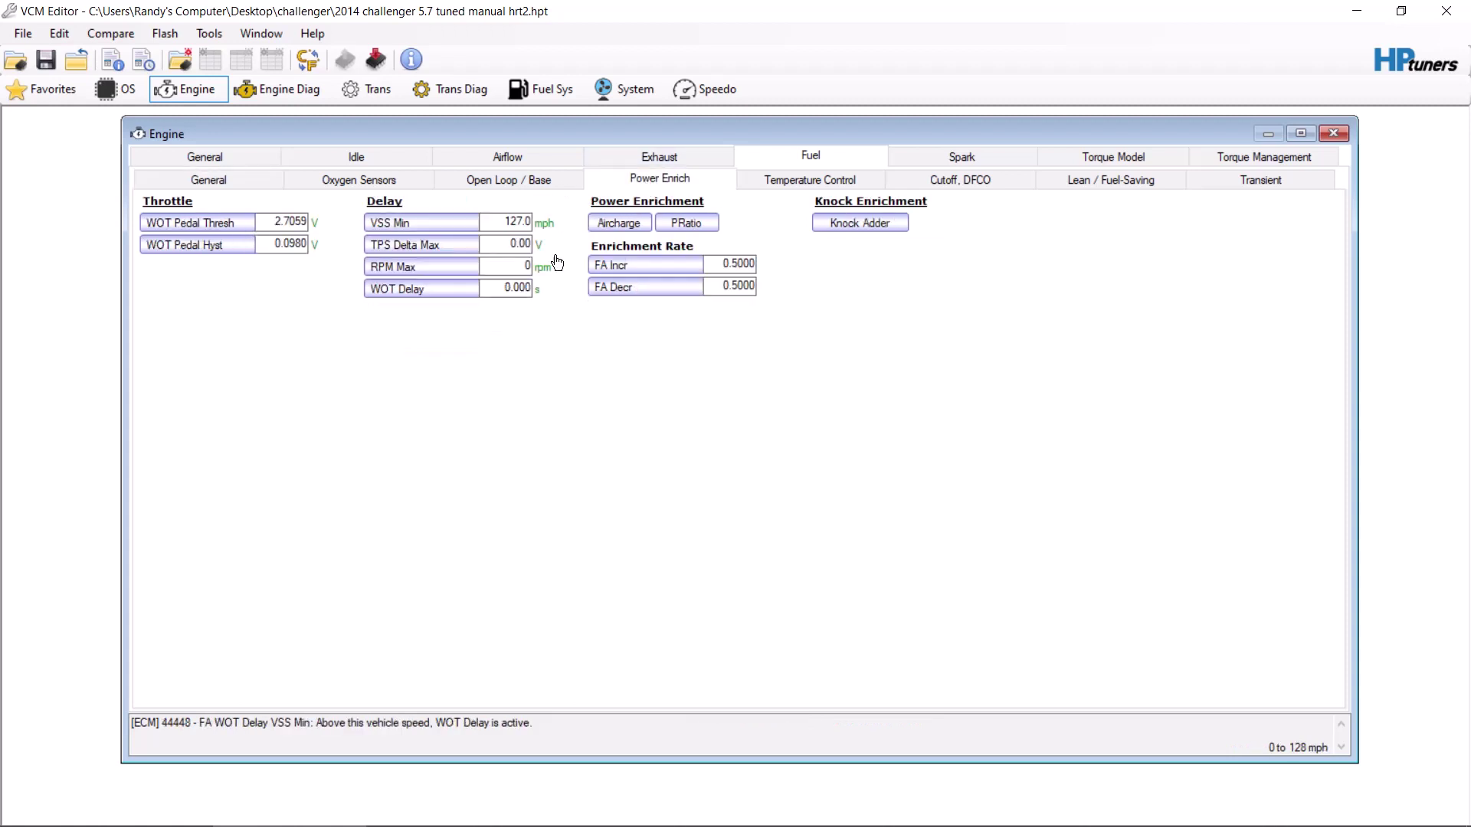
{"action": "left_click", "coordinate": [492, 266]}
{"action": "type", "text": "80"}
{"action": "key", "text": "Return"}
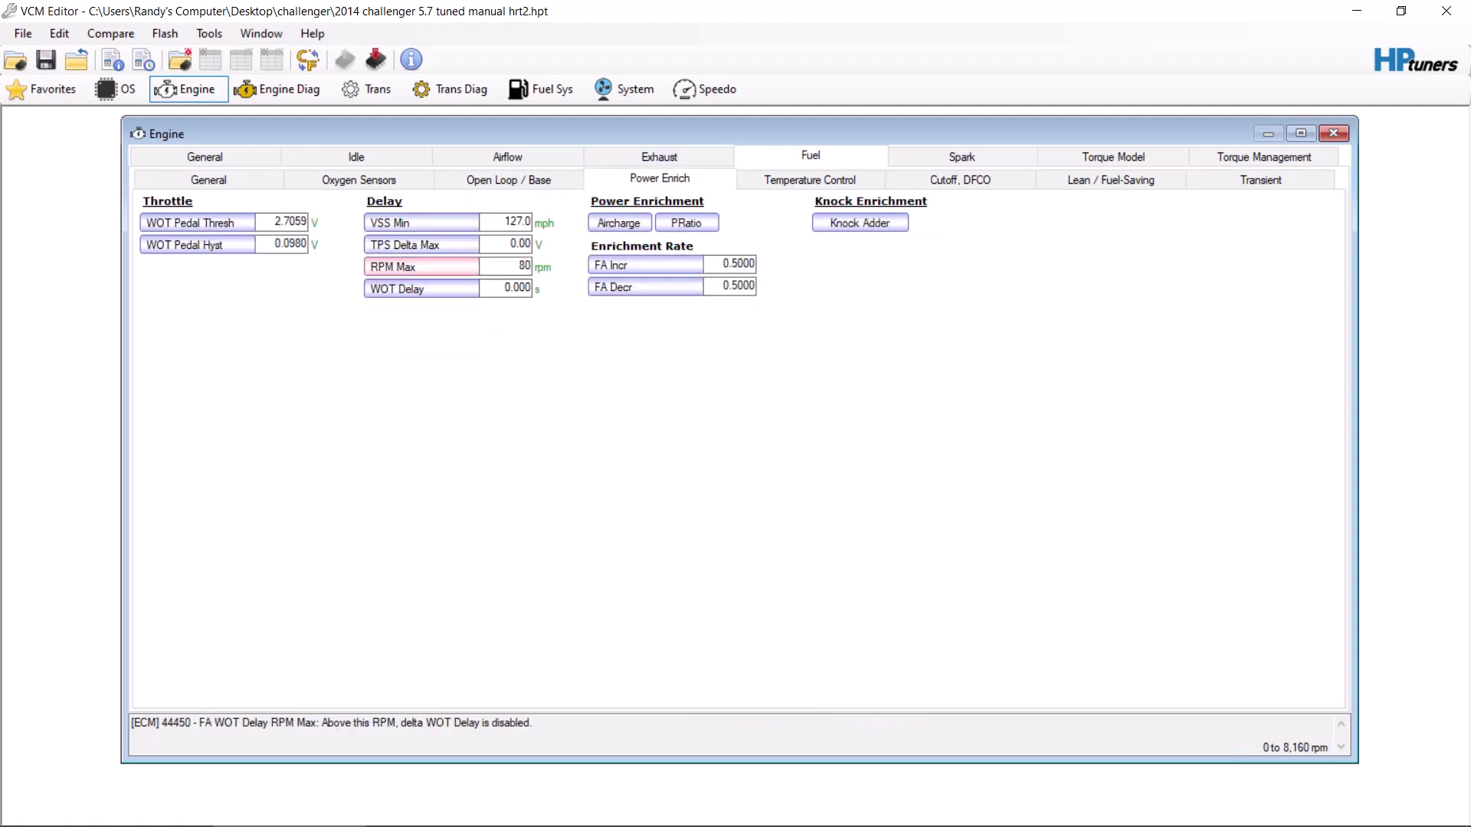
{"action": "type", "text": "000"}
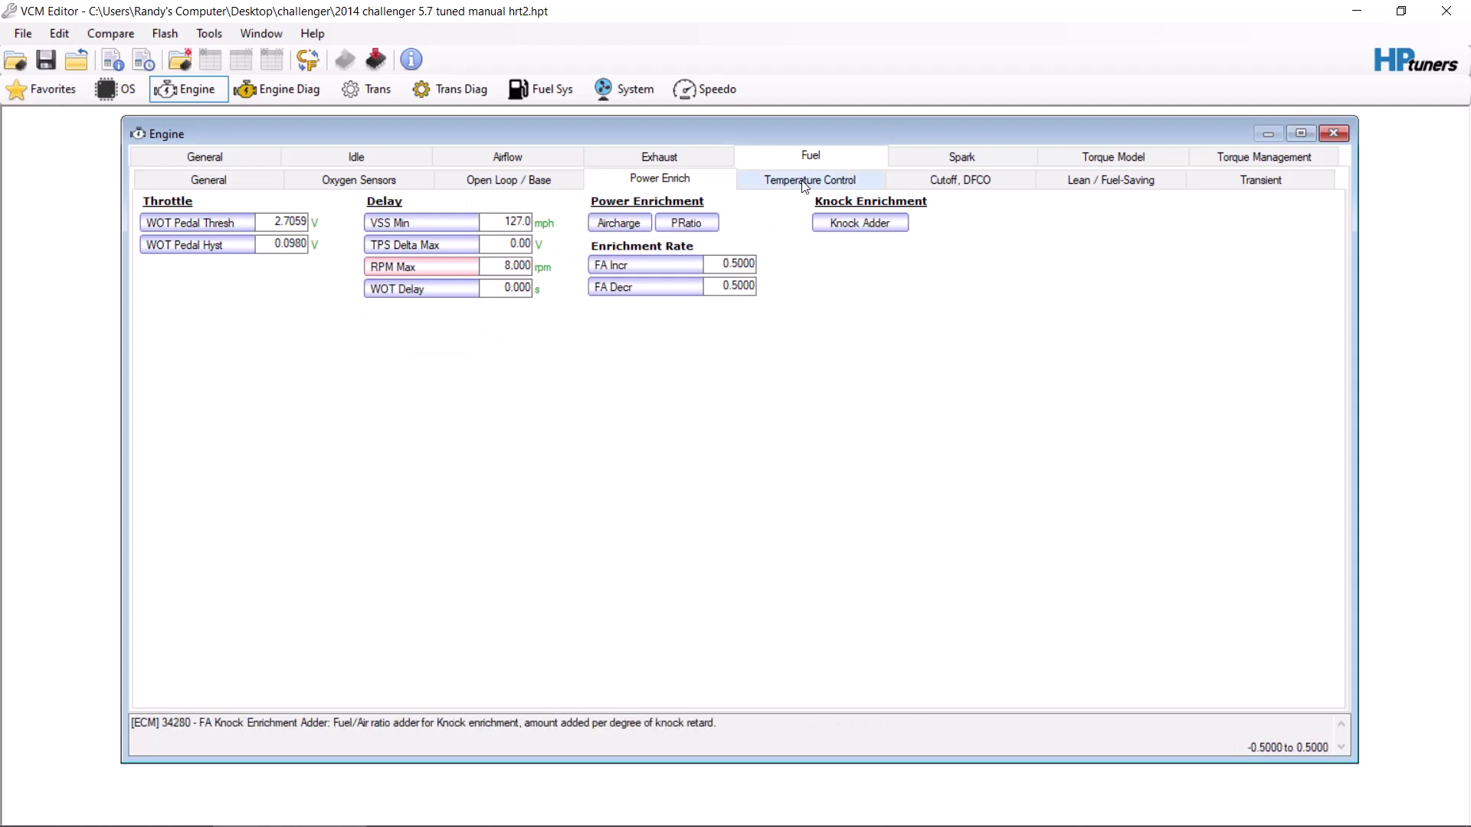
Replace every cell of the FA COT/EOT Max Enrich table with 0.
{"action": "left_click", "coordinate": [809, 180]}
{"action": "left_click", "coordinate": [210, 422]}
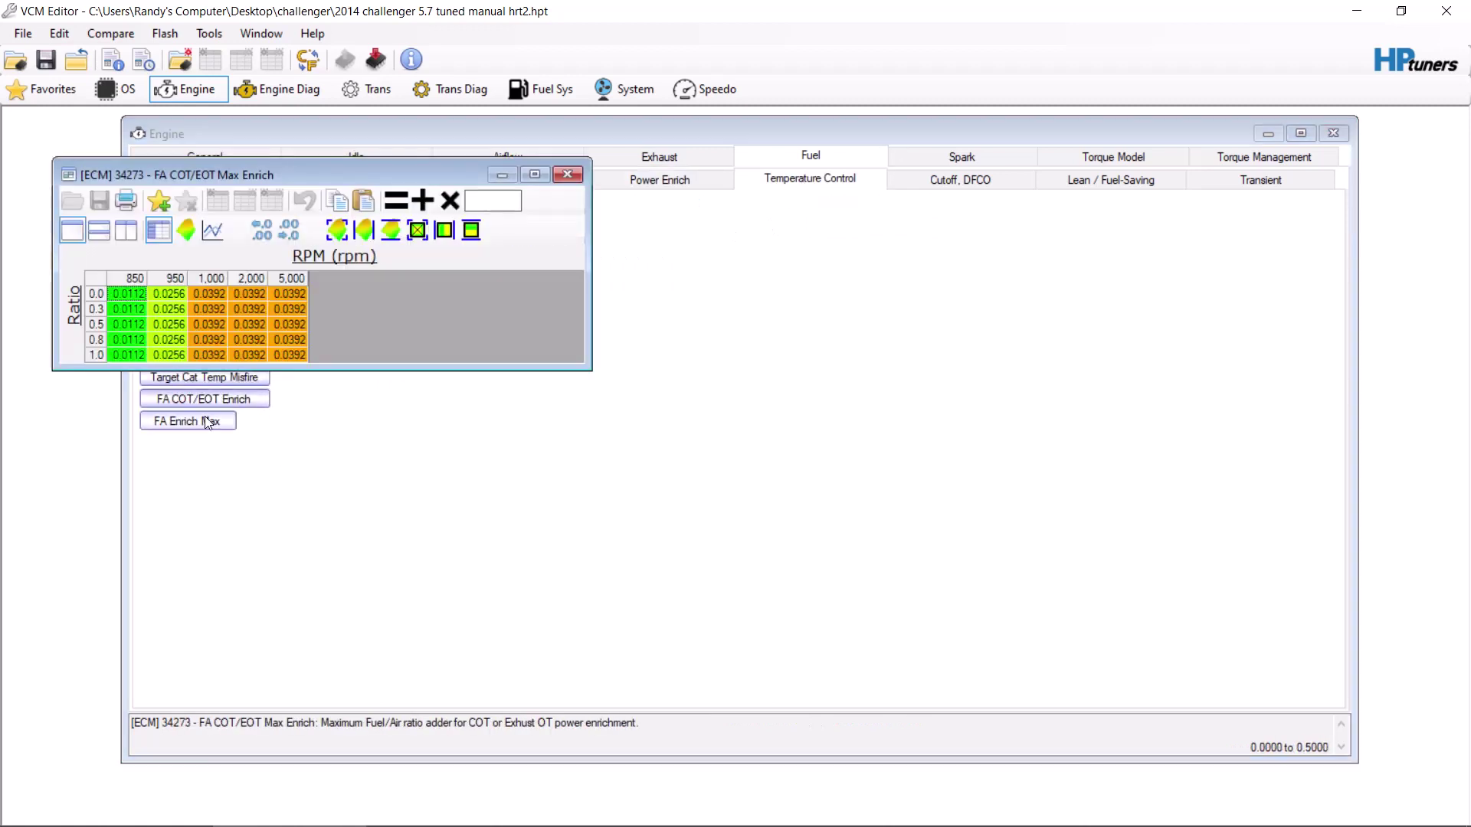
{"action": "key", "text": "ctrl+a"}
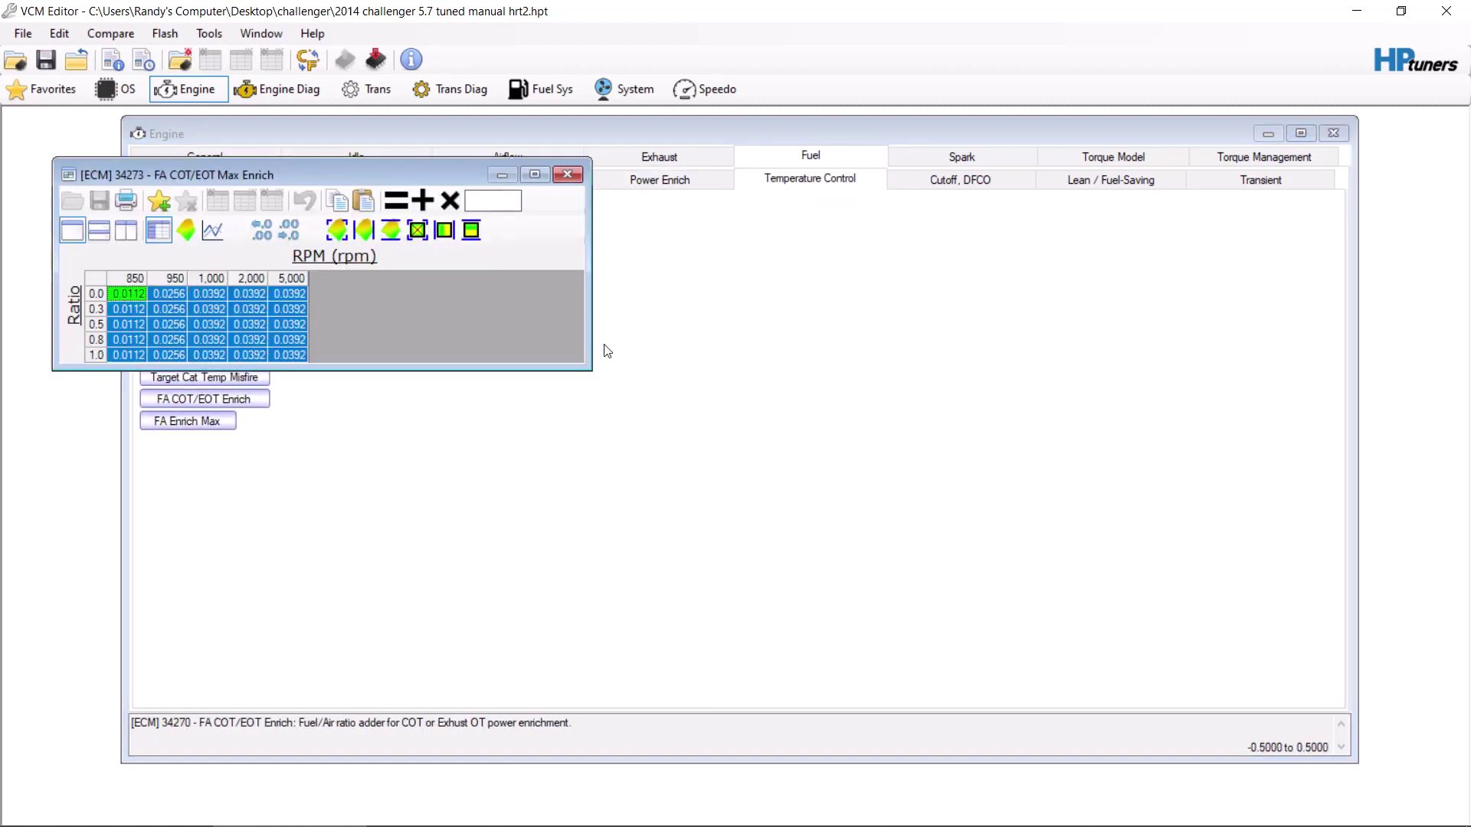
{"action": "left_click", "coordinate": [480, 201]}
{"action": "left_click", "coordinate": [396, 201]}
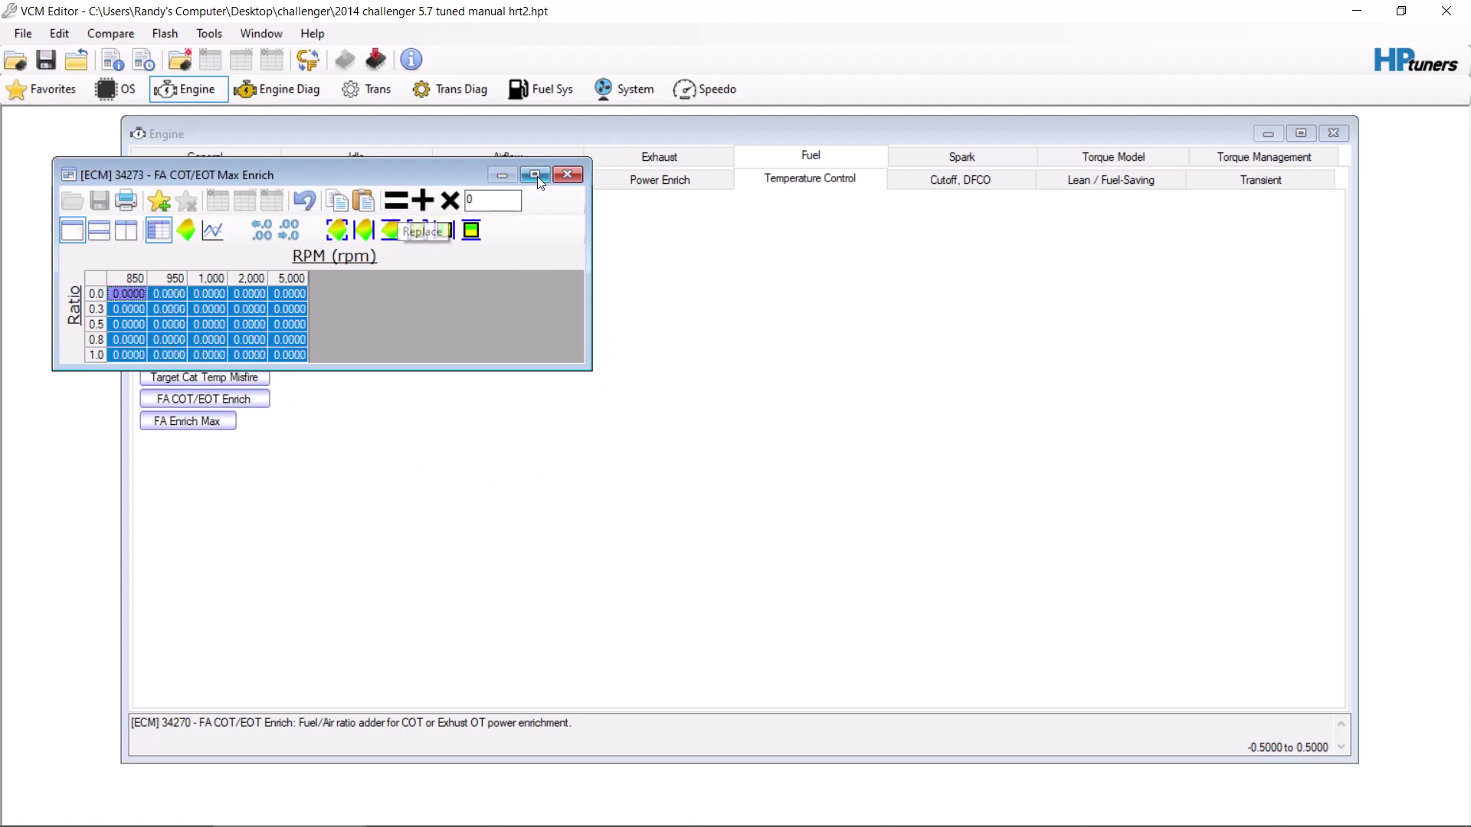
{"action": "left_click", "coordinate": [567, 175]}
On the Cutoff, DFCO page, change Enable ECT from 68 to 300 °F.
{"action": "left_click", "coordinate": [919, 183]}
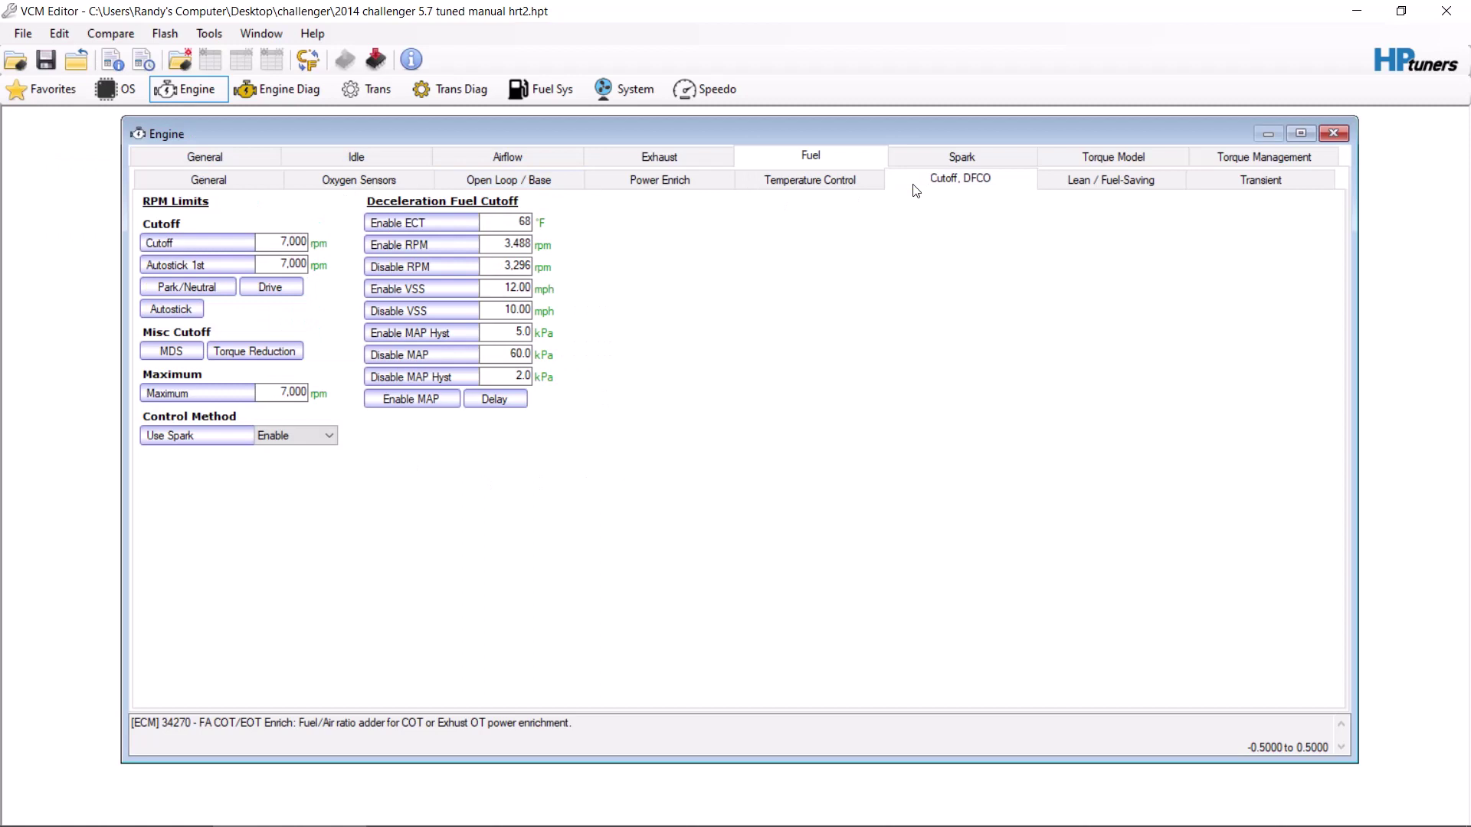
{"action": "left_click", "coordinate": [505, 222]}
{"action": "type", "text": "3"}
{"action": "key", "text": "Return"}
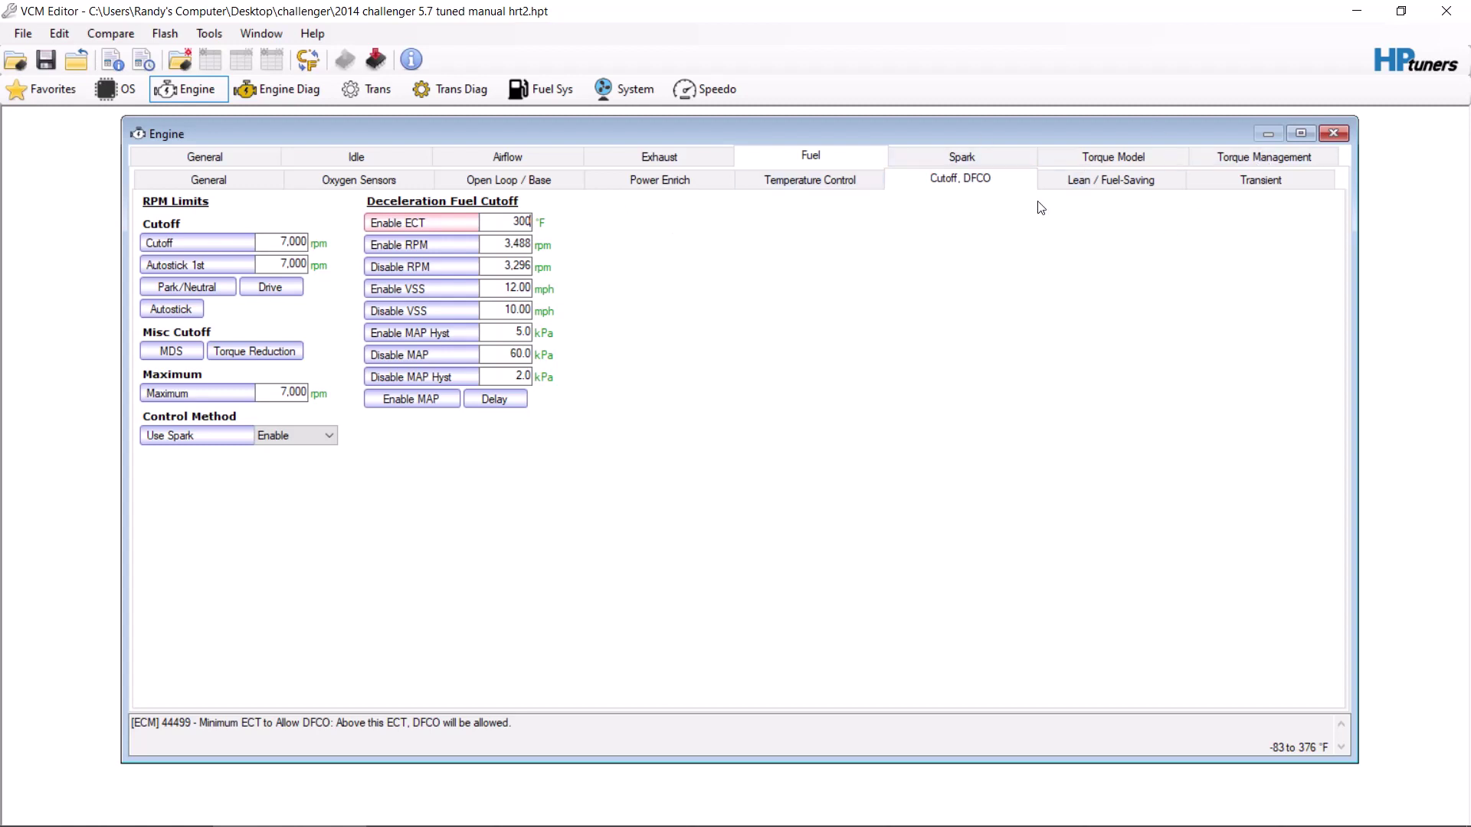
{"action": "left_click", "coordinate": [1086, 182]}
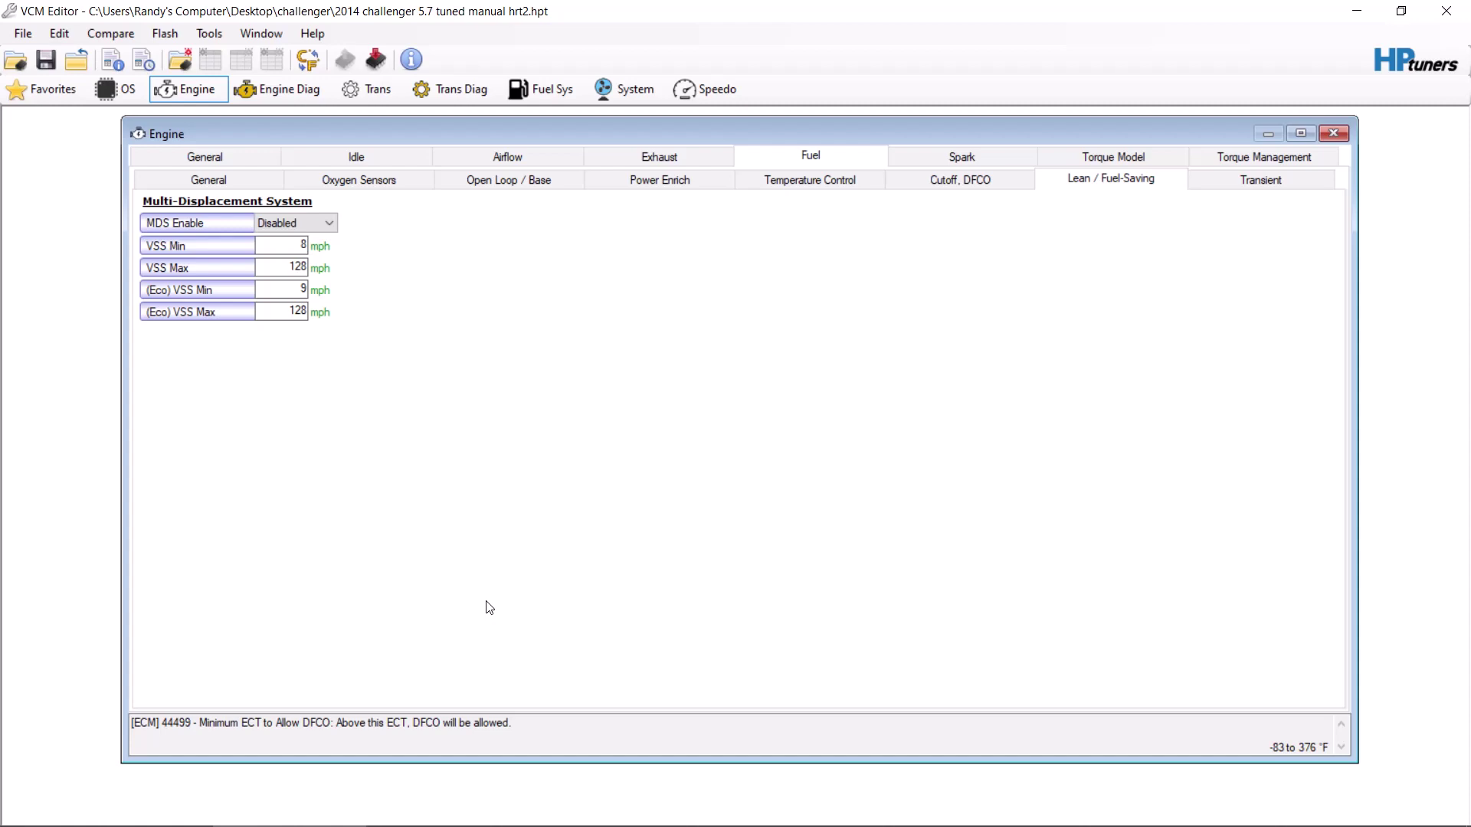
Switch to the VCM Scanner log and bring up options for the LTFT Bank 1 graph.
{"action": "left_click", "coordinate": [437, 816]}
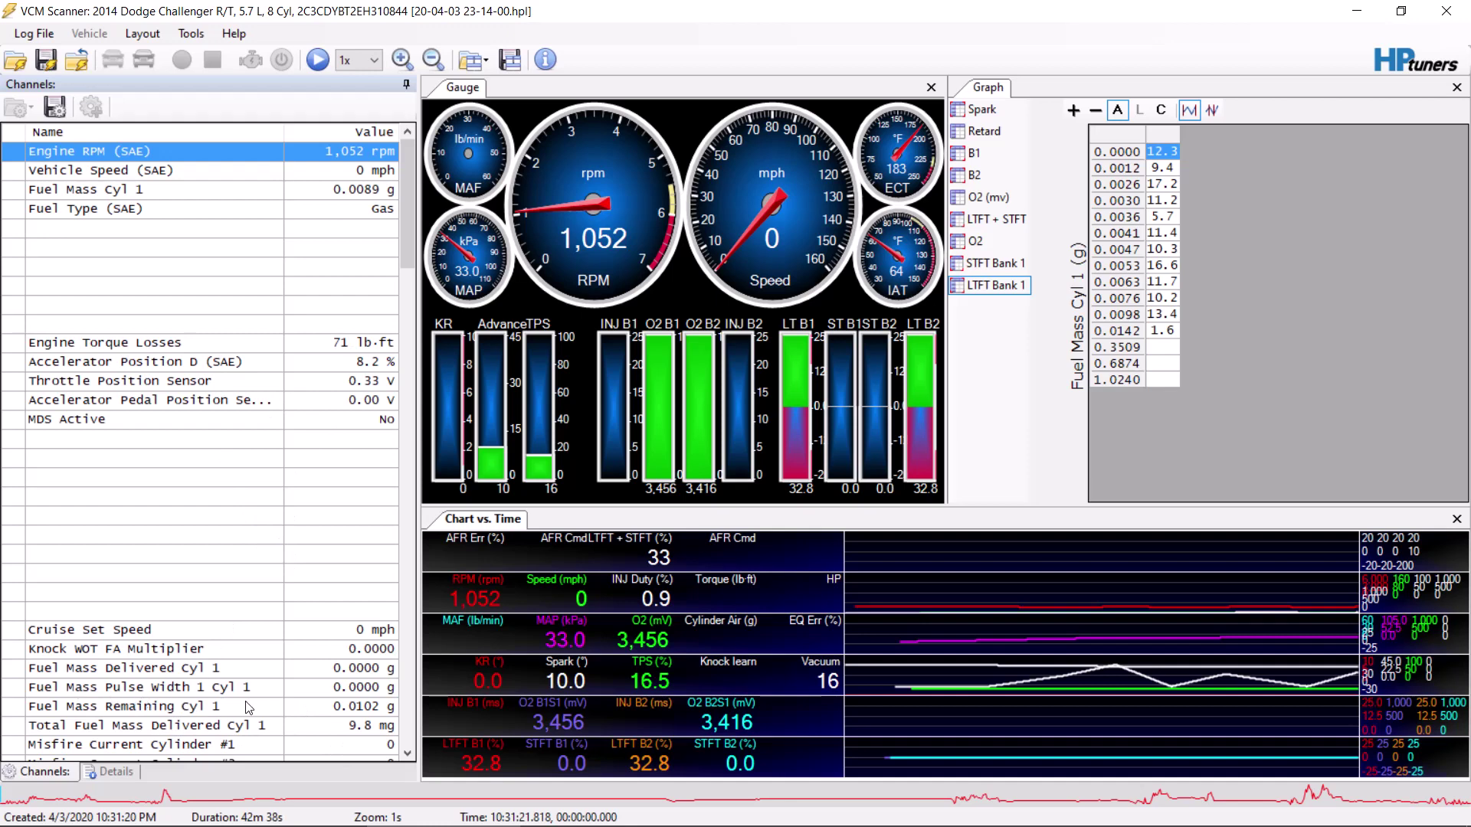
{"action": "right_click", "coordinate": [1004, 290]}
Open Graph Layout for LTFT Bank 1 and check its Fuel Mass Cyl 1 row breakpoints up to 1.024.
{"action": "left_click", "coordinate": [1059, 346]}
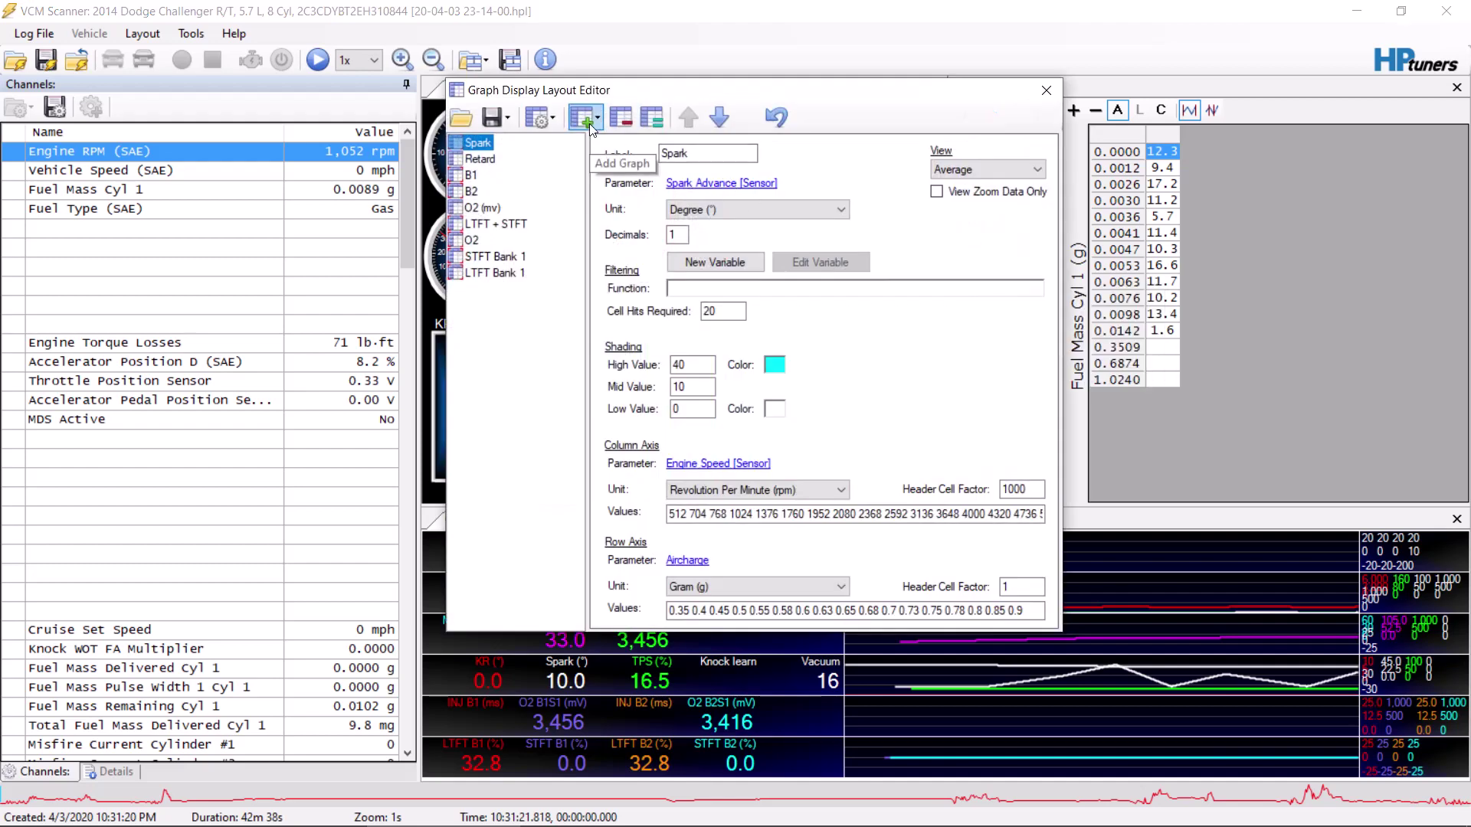
{"action": "left_click", "coordinate": [501, 273]}
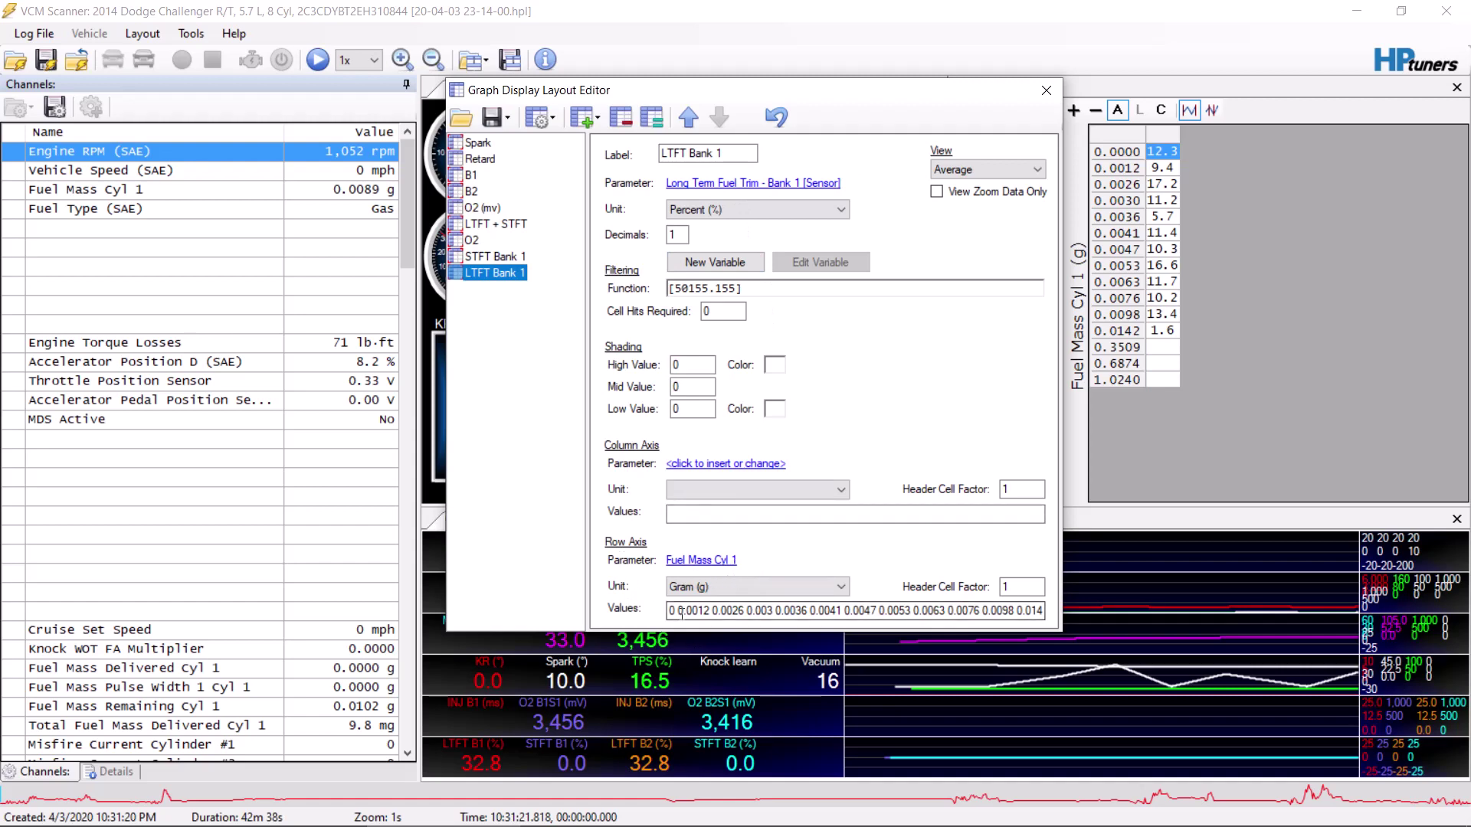
{"action": "left_click_drag", "start_coordinate": [684, 610], "coordinate": [925, 620]}
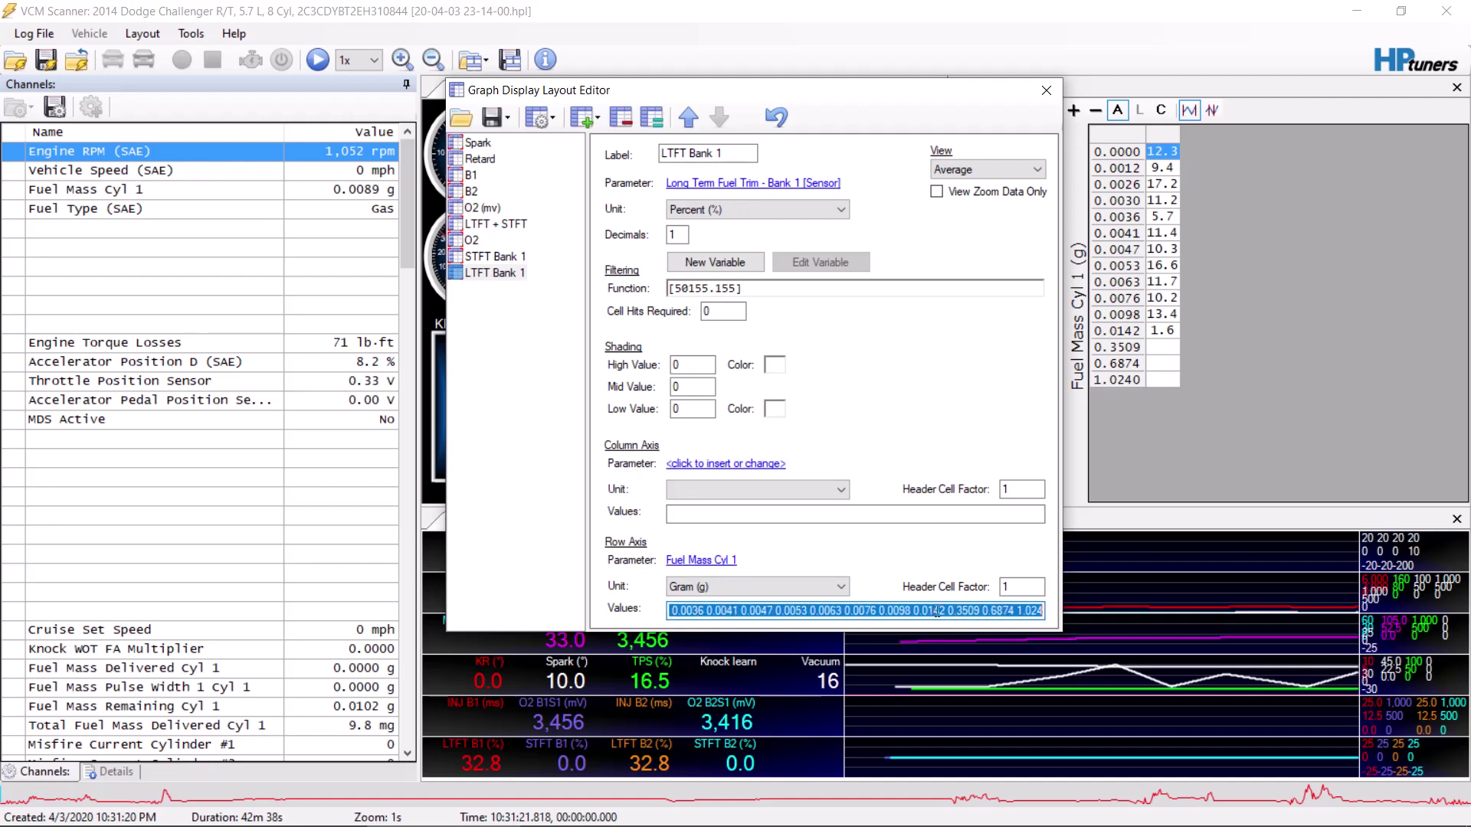
{"action": "left_click", "coordinate": [940, 610]}
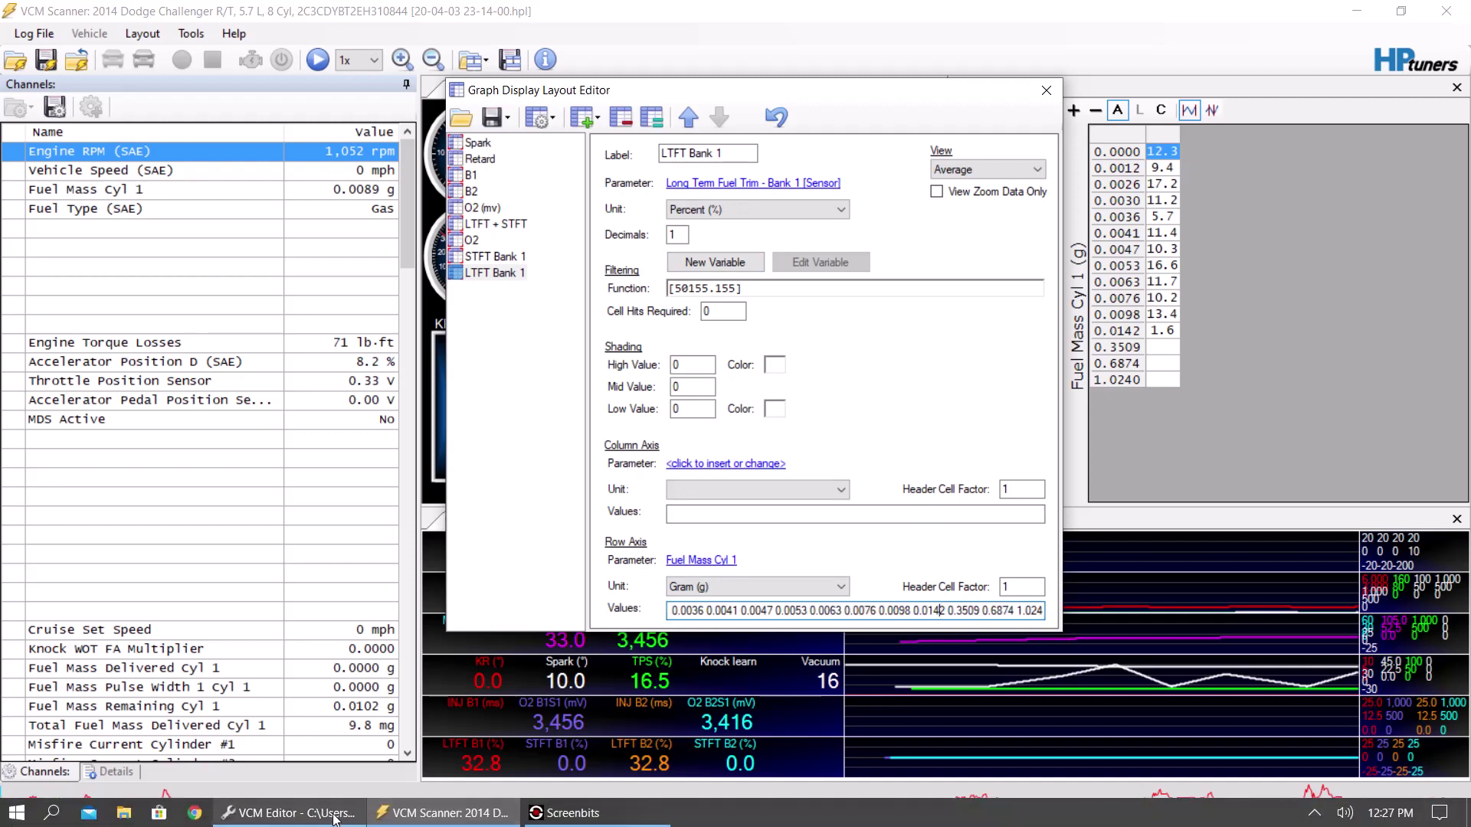
Copy the row axis labels of the Inj PW vs. Fuel Mass table, then return to the scanner.
{"action": "left_click", "coordinate": [331, 817]}
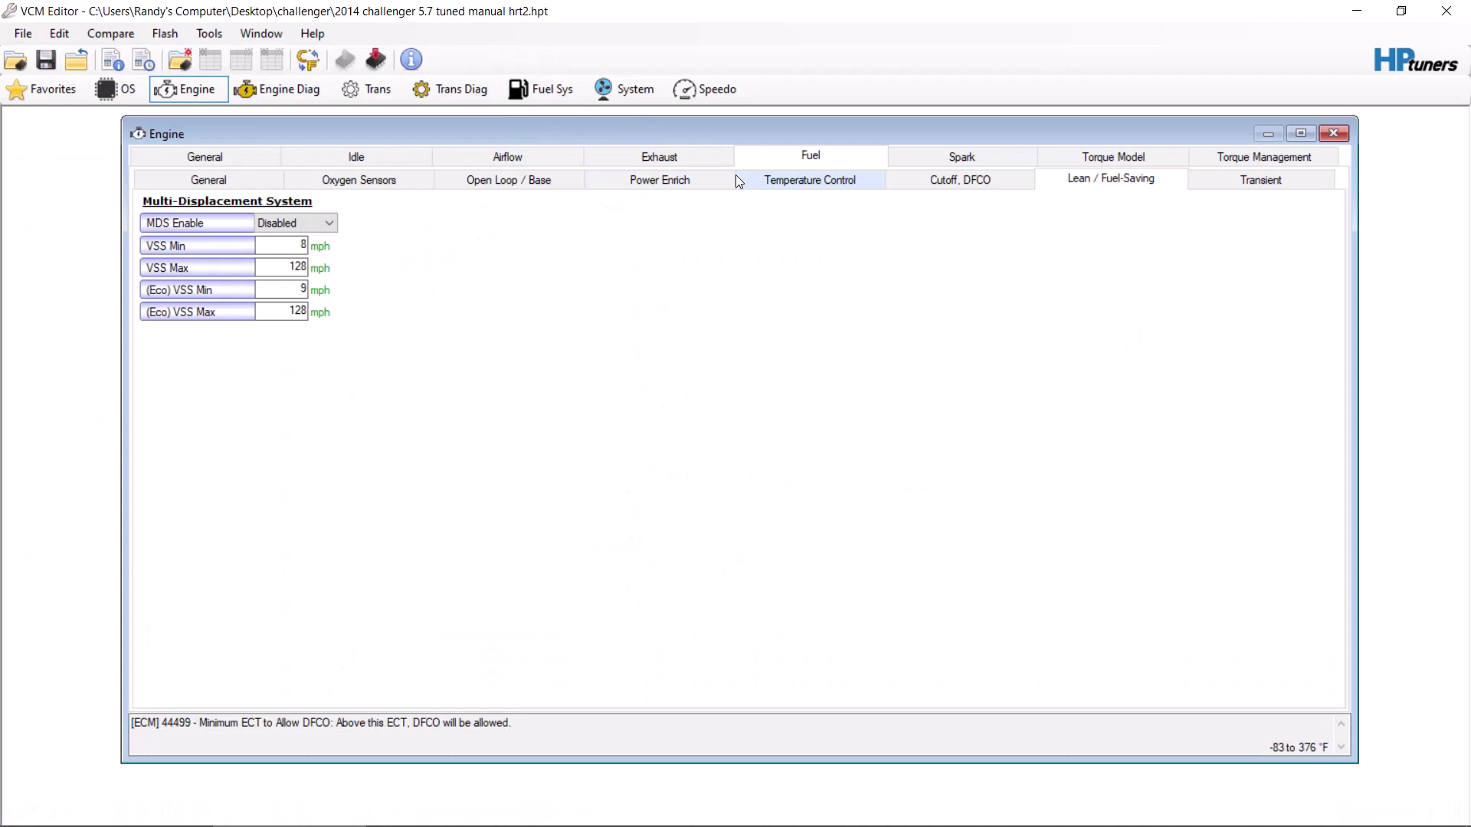
{"action": "left_click", "coordinate": [268, 176]}
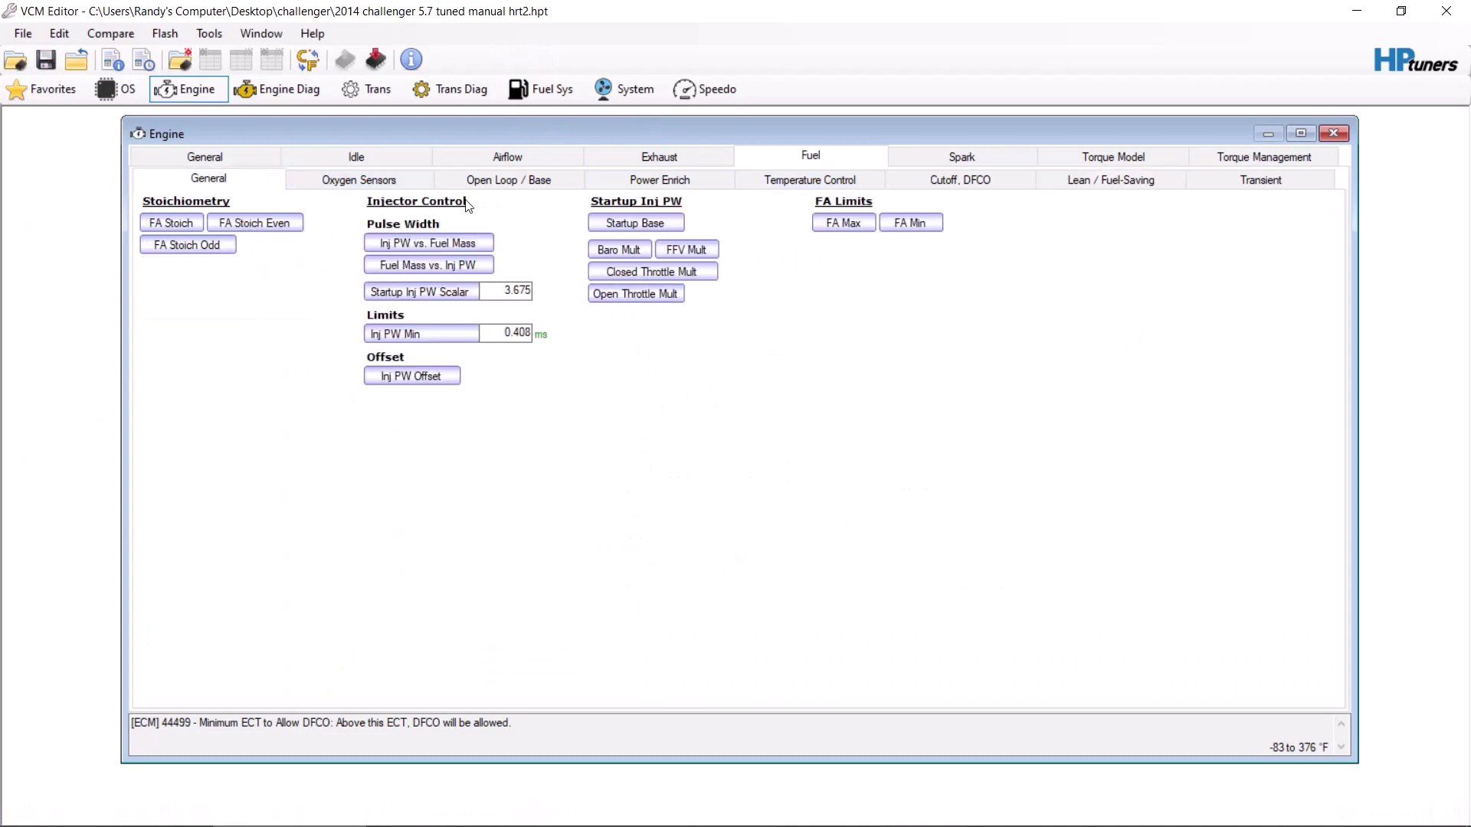
{"action": "left_click", "coordinate": [442, 242]}
{"action": "right_click", "coordinate": [132, 587]}
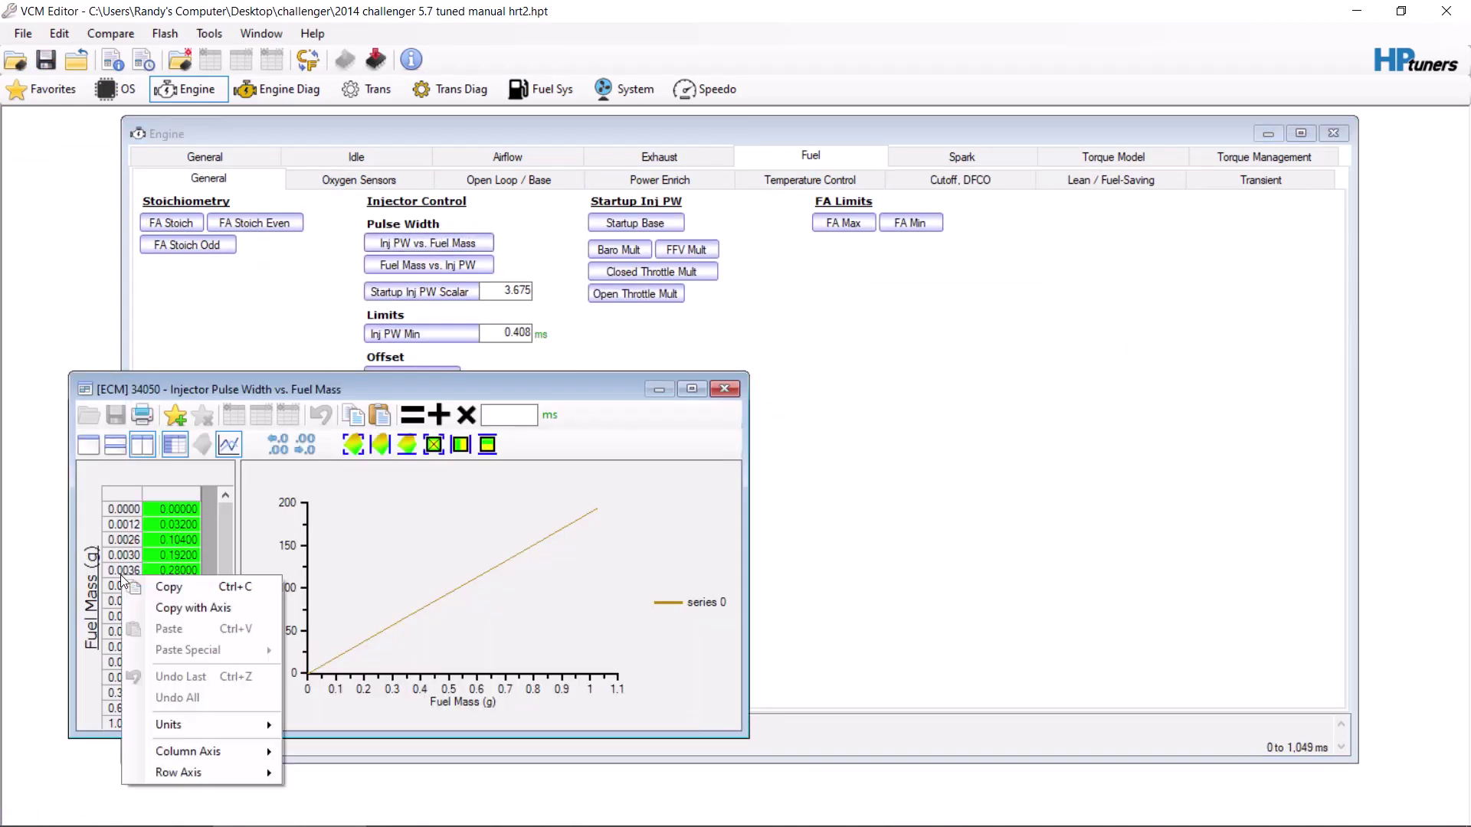
{"action": "mouse_move", "coordinate": [227, 769]}
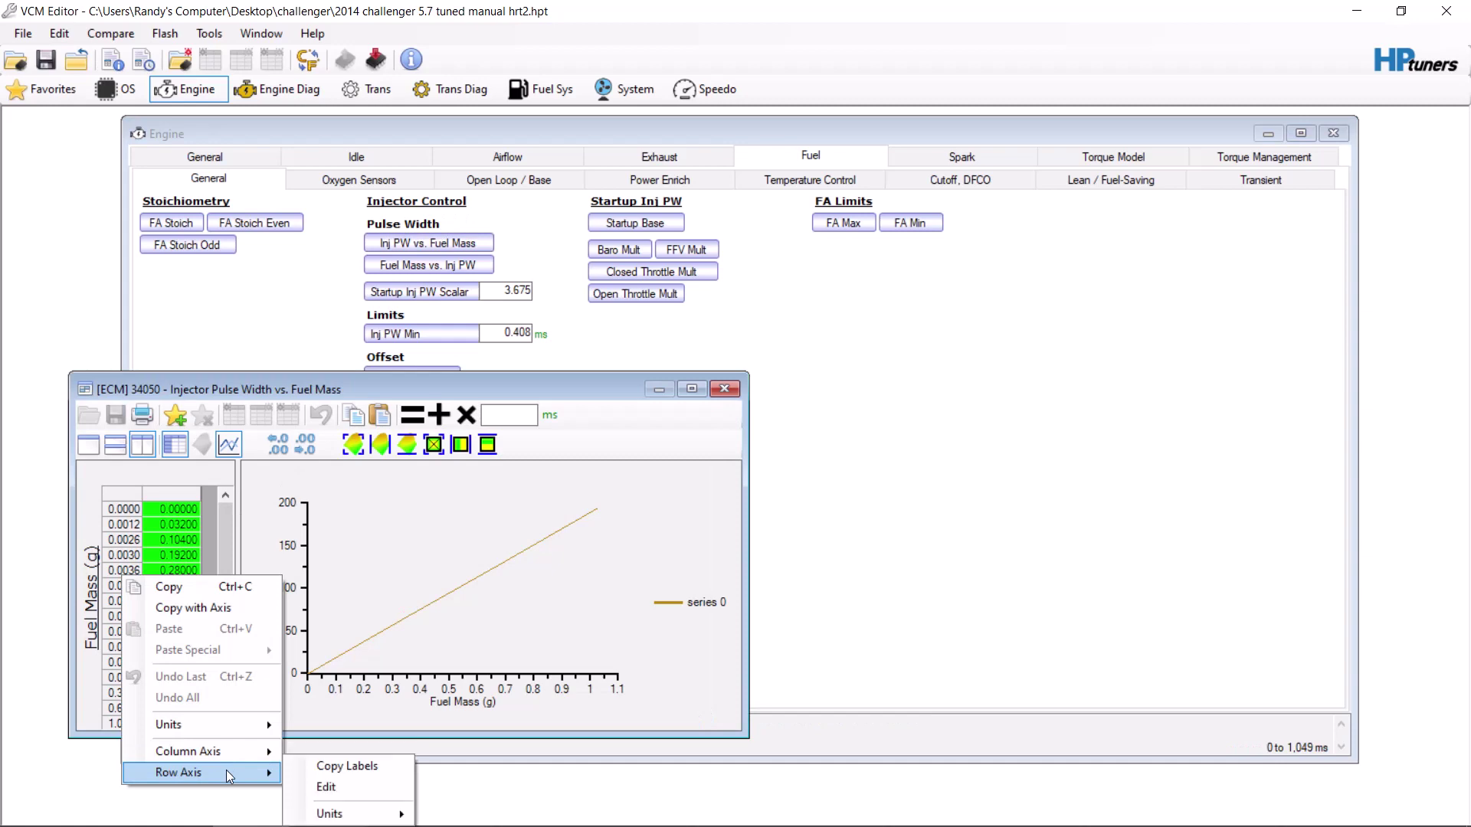
{"action": "left_click", "coordinate": [330, 767]}
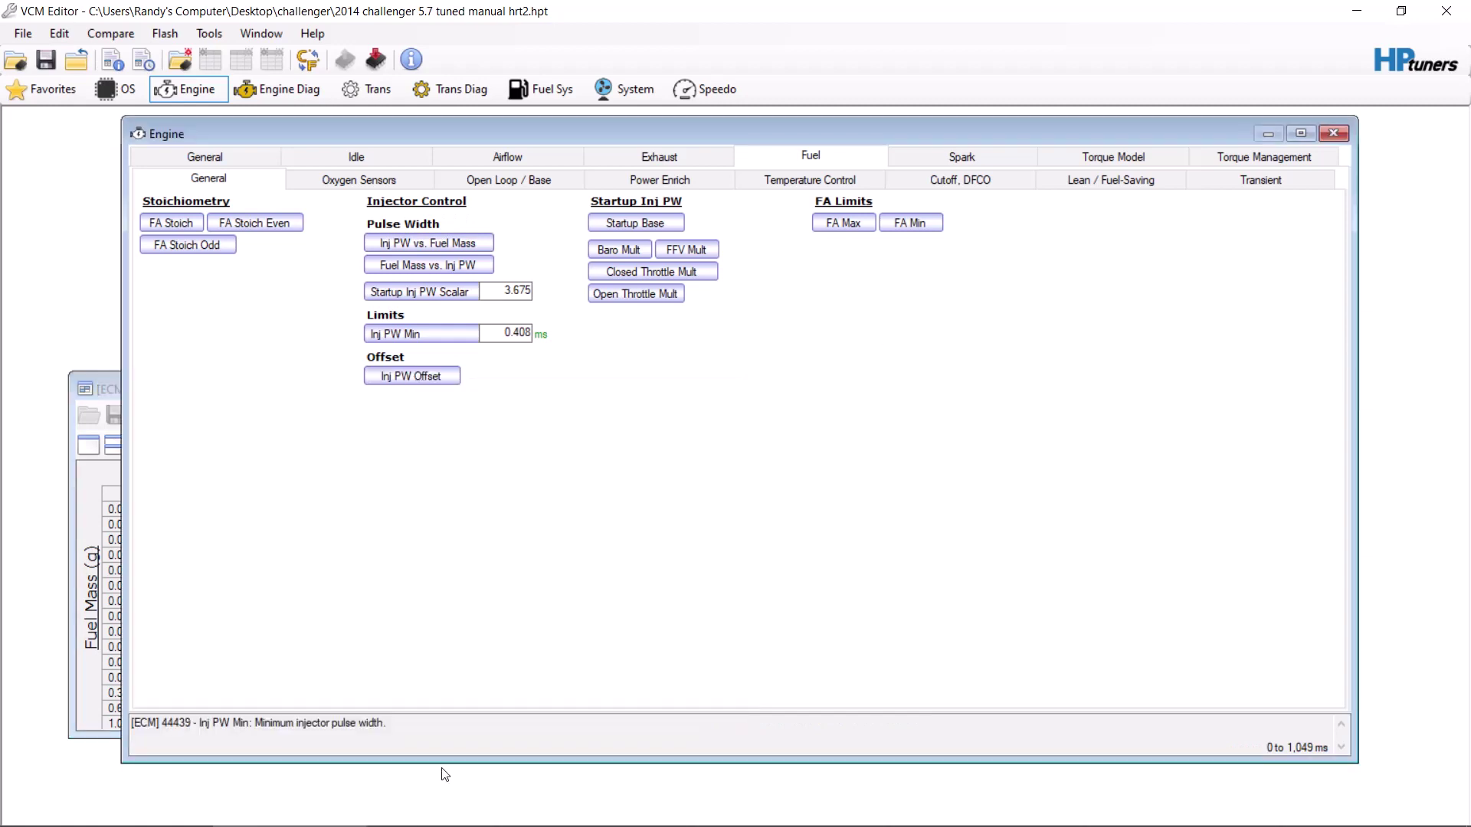
{"action": "left_click", "coordinate": [474, 819]}
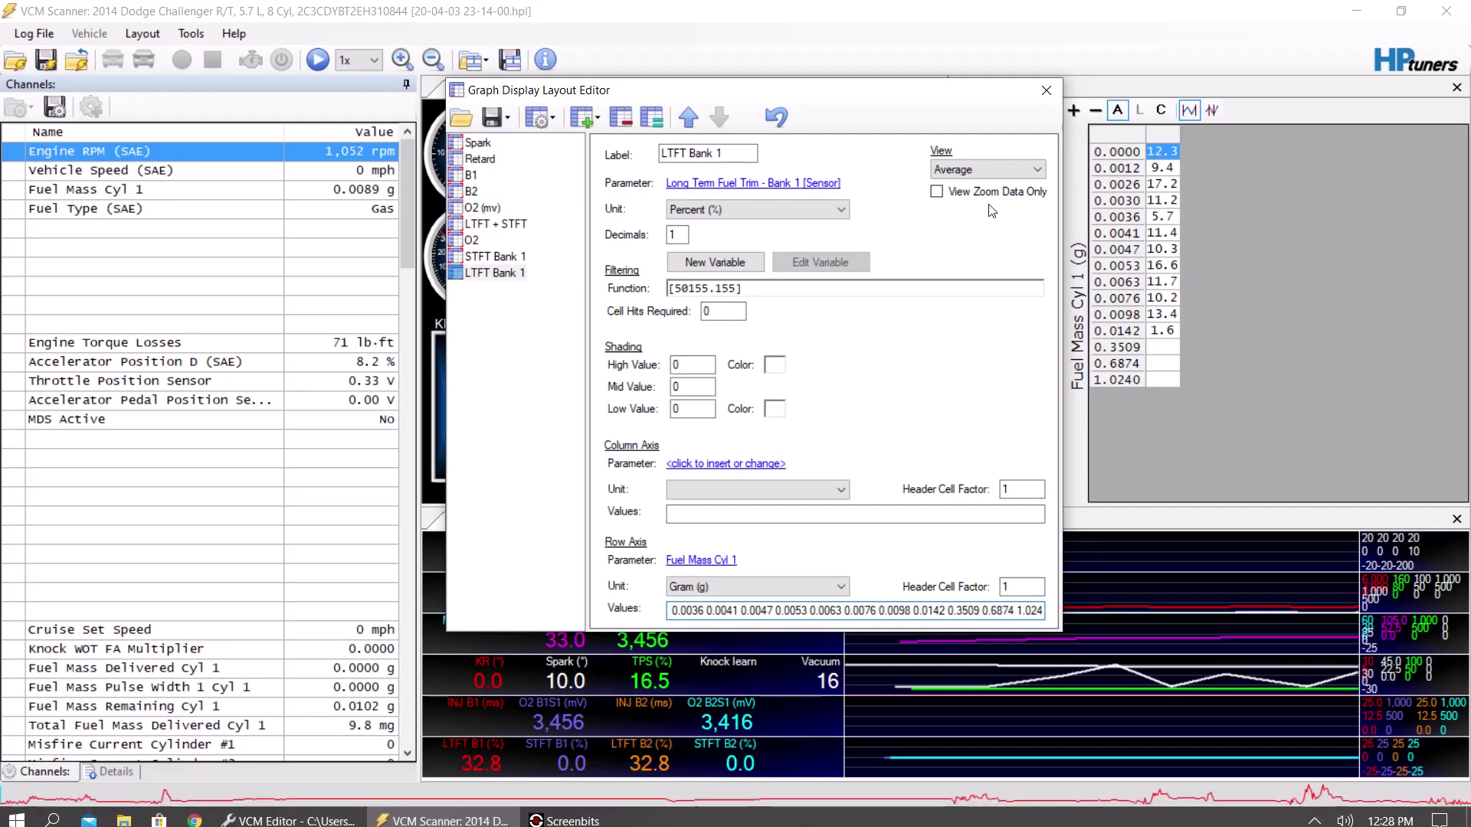
Copy the LTFT Bank 1 trim column (1.6–17.2%) from the histogram.
{"action": "left_click", "coordinate": [1046, 90]}
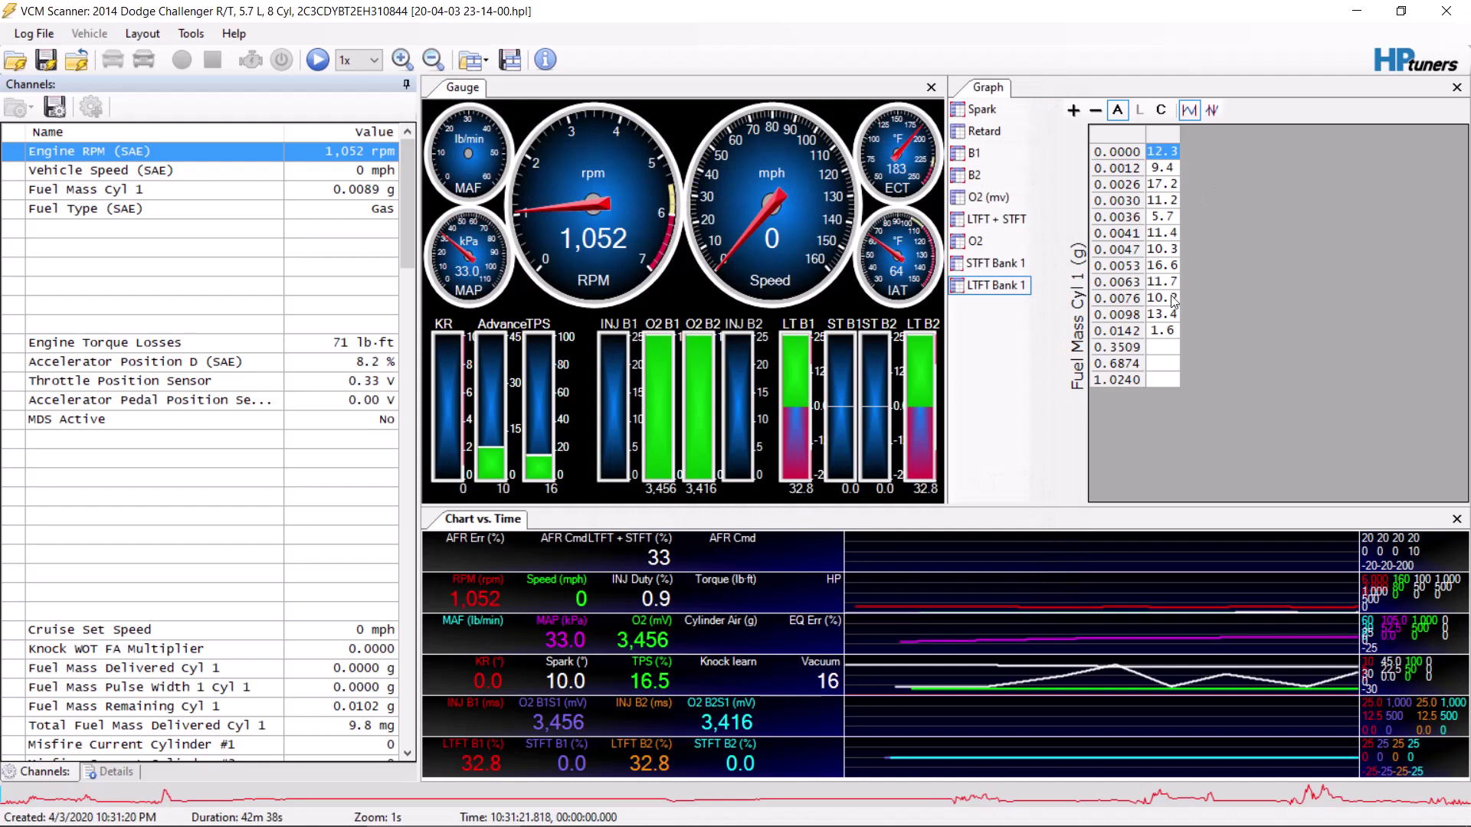
{"action": "left_click_drag", "start_coordinate": [1172, 366], "coordinate": [1162, 157]}
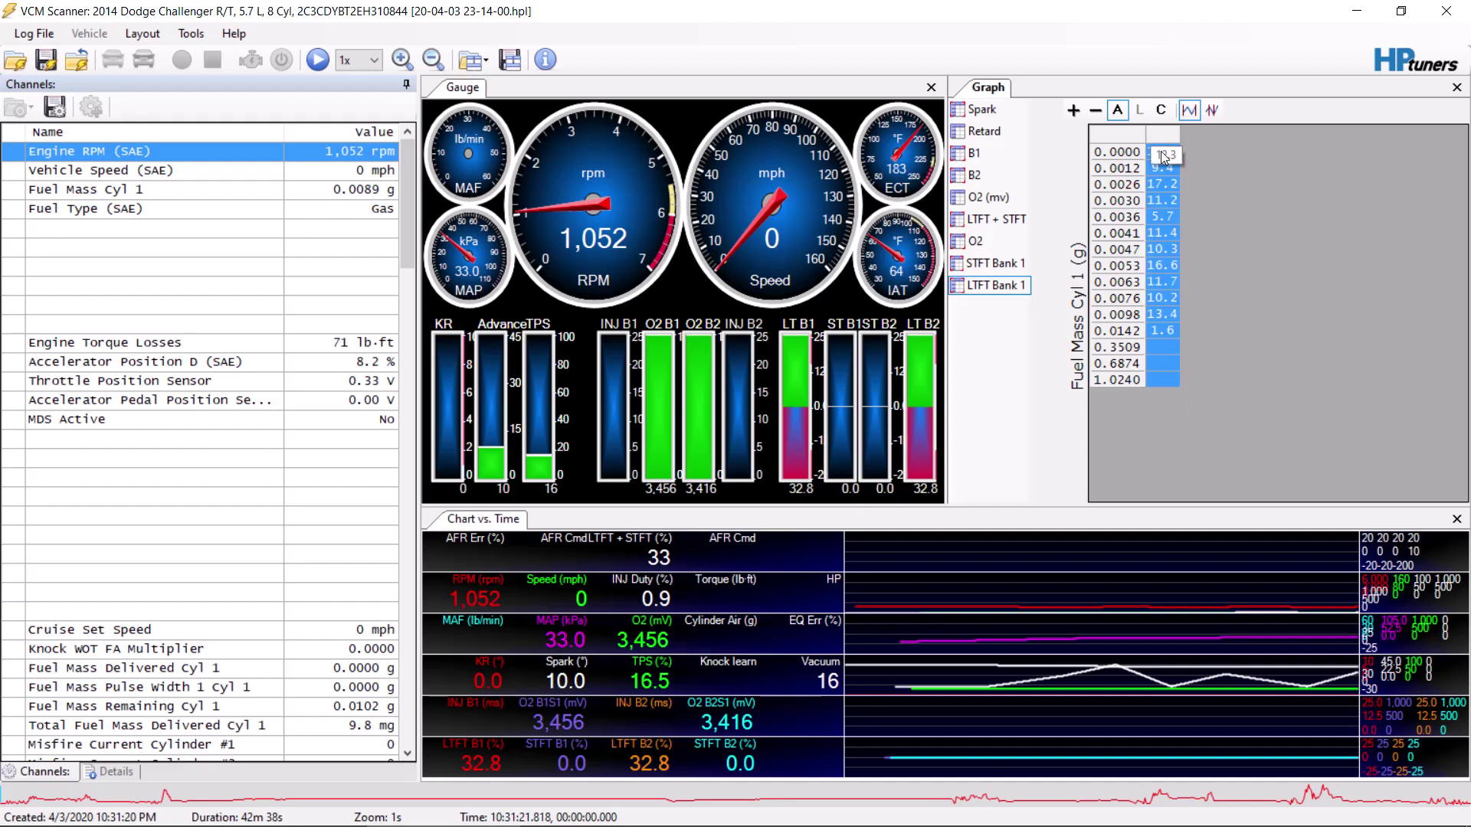
{"action": "right_click", "coordinate": [1162, 157]}
{"action": "left_click", "coordinate": [1176, 169]}
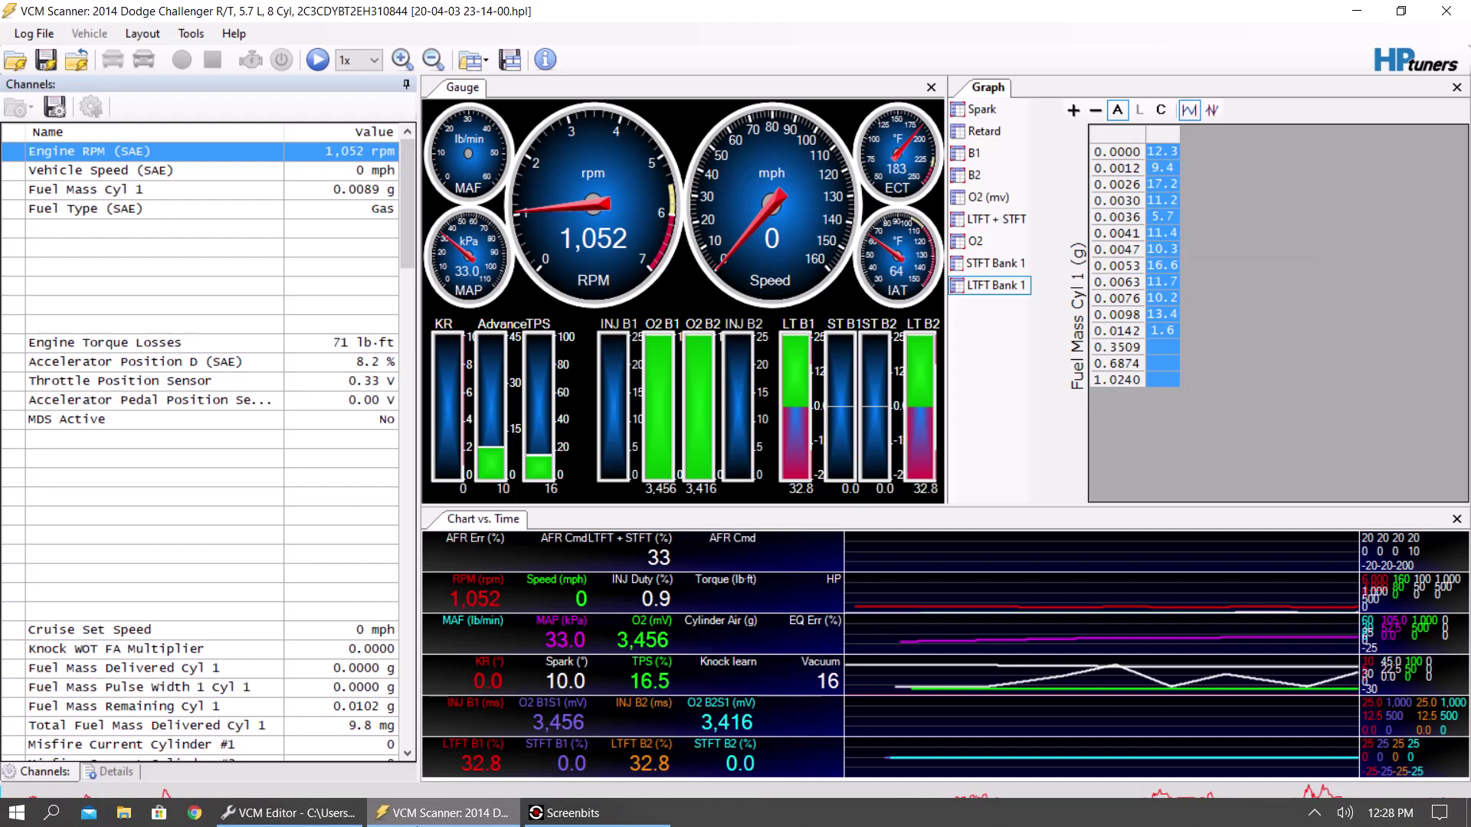
Paste the trims into Inj PW vs. Fuel Mass as Multiply by % - Half, making 0.0142 g read 2.008 ms.
{"action": "left_click", "coordinate": [287, 816]}
{"action": "left_click", "coordinate": [383, 242]}
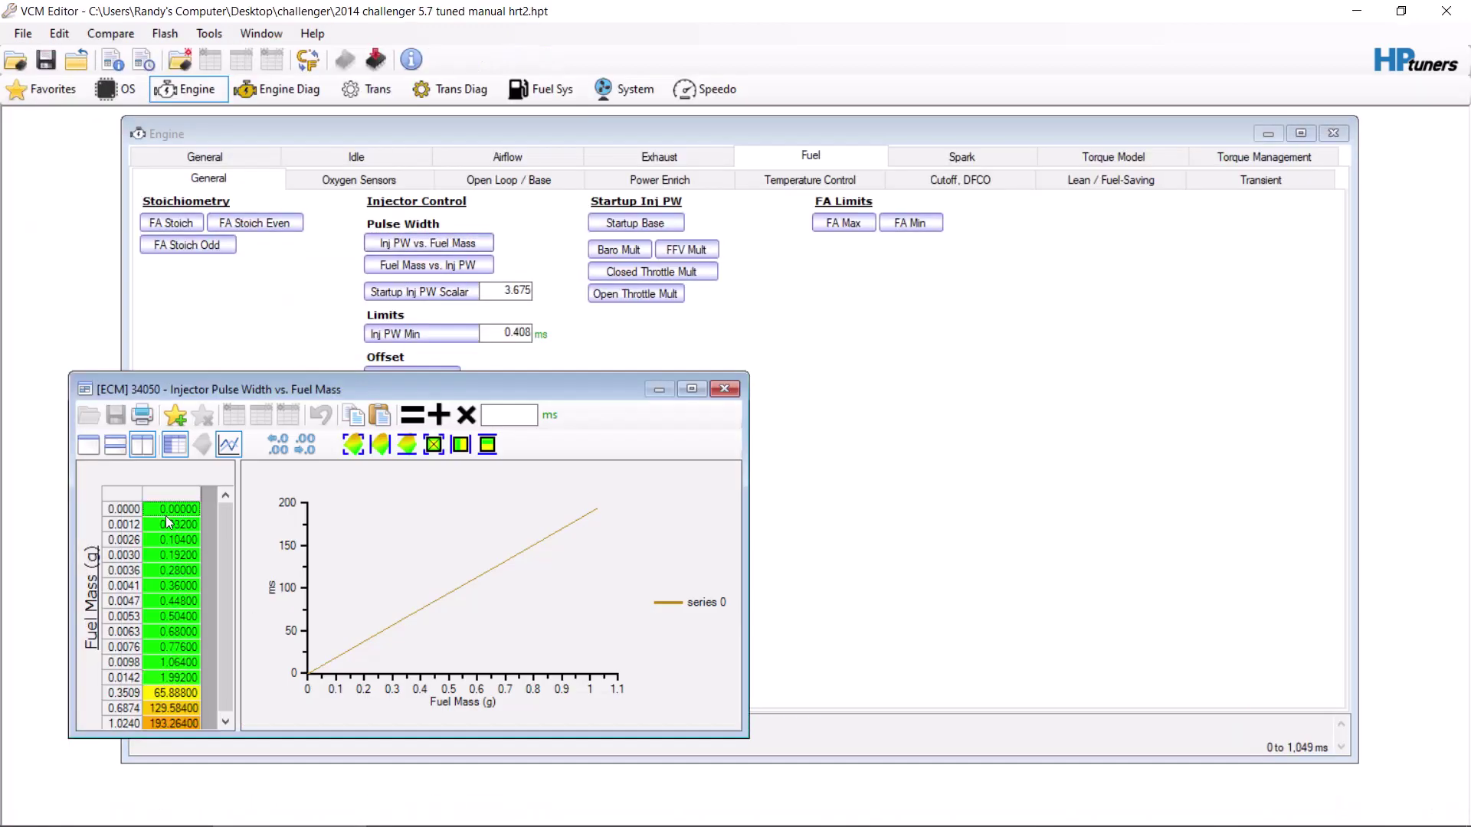
{"action": "right_click", "coordinate": [149, 517]}
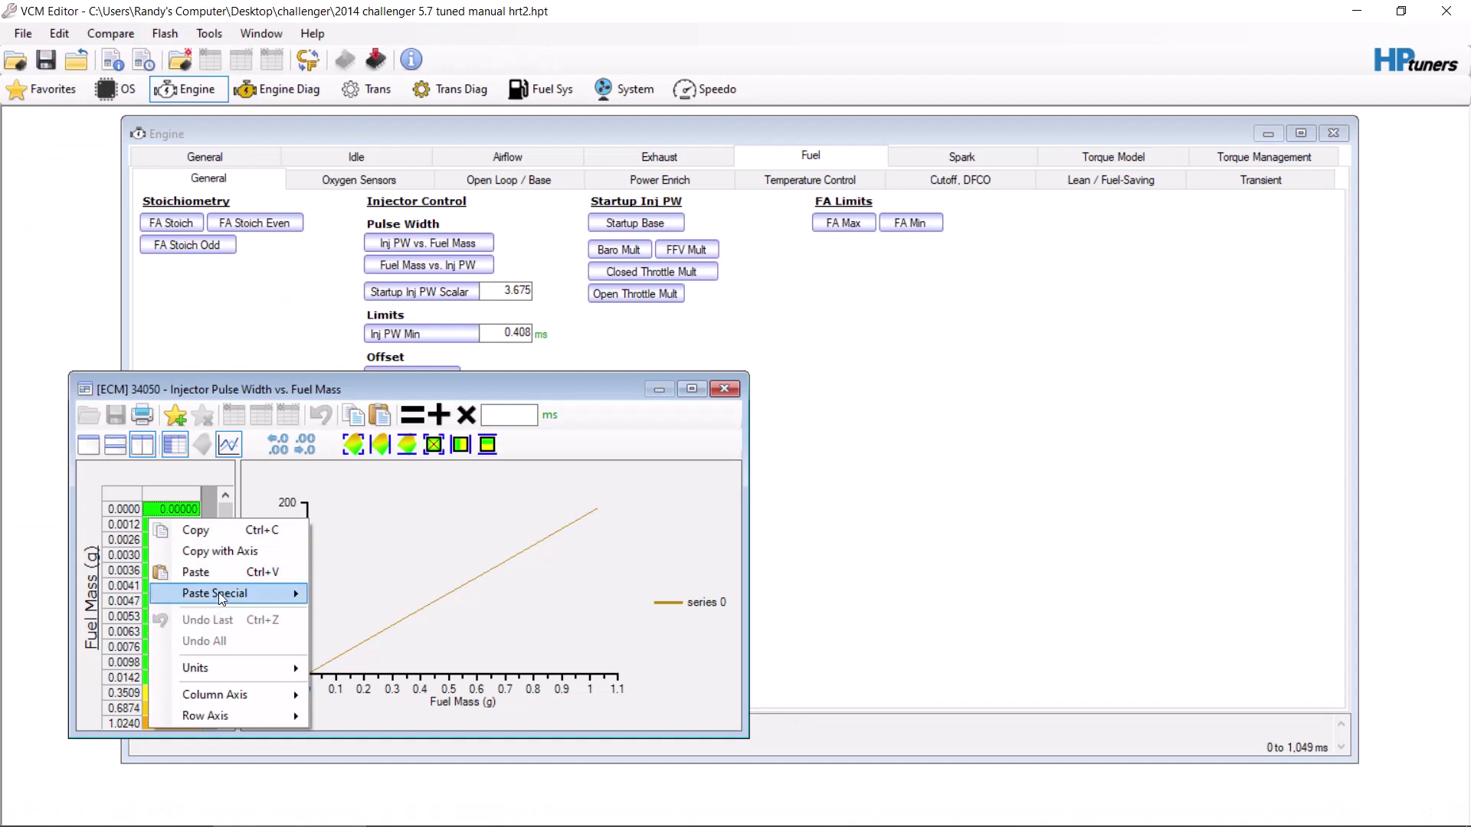
{"action": "mouse_move", "coordinate": [218, 591]}
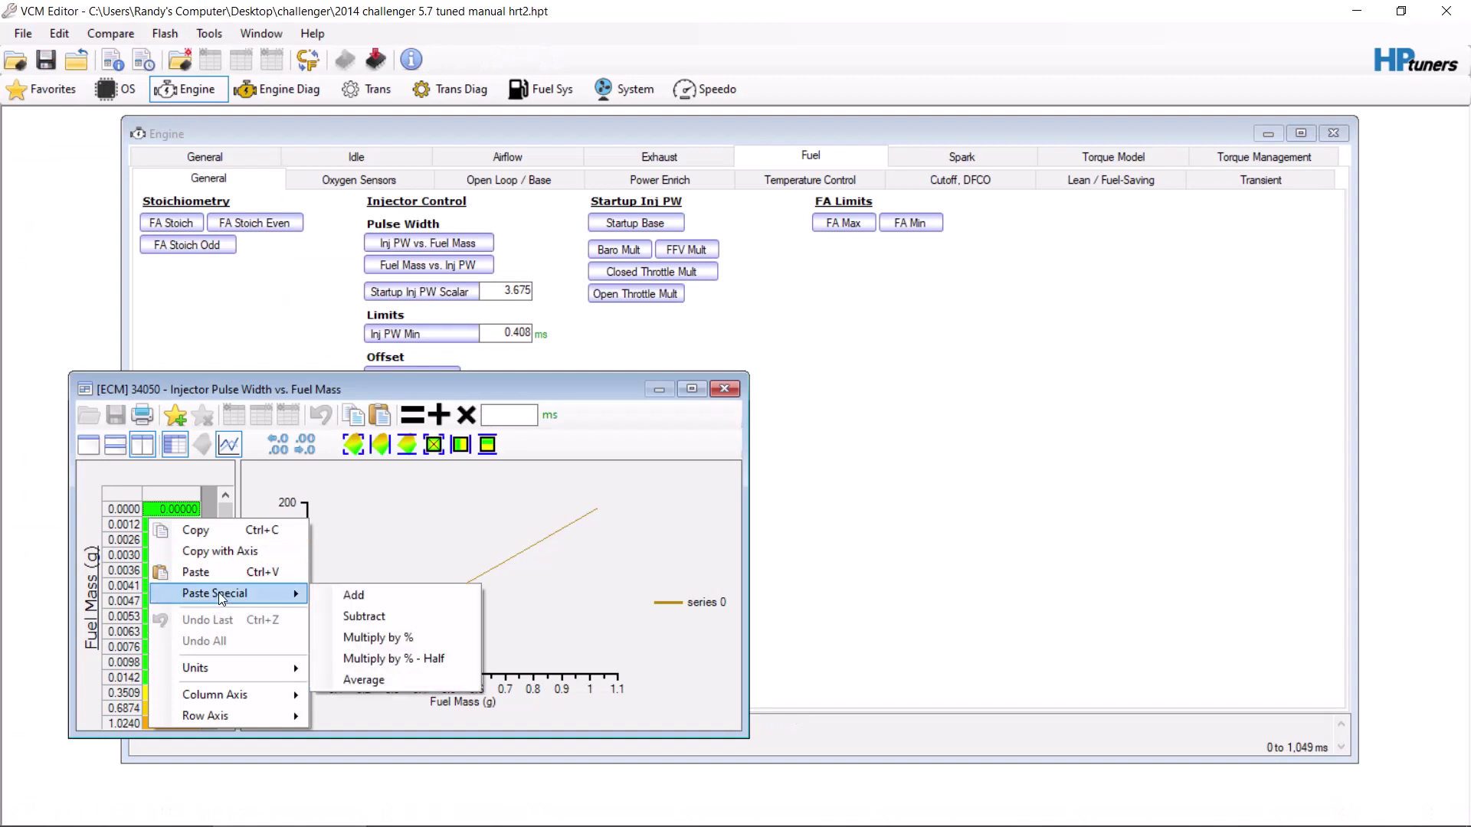
{"action": "left_click", "coordinate": [416, 657]}
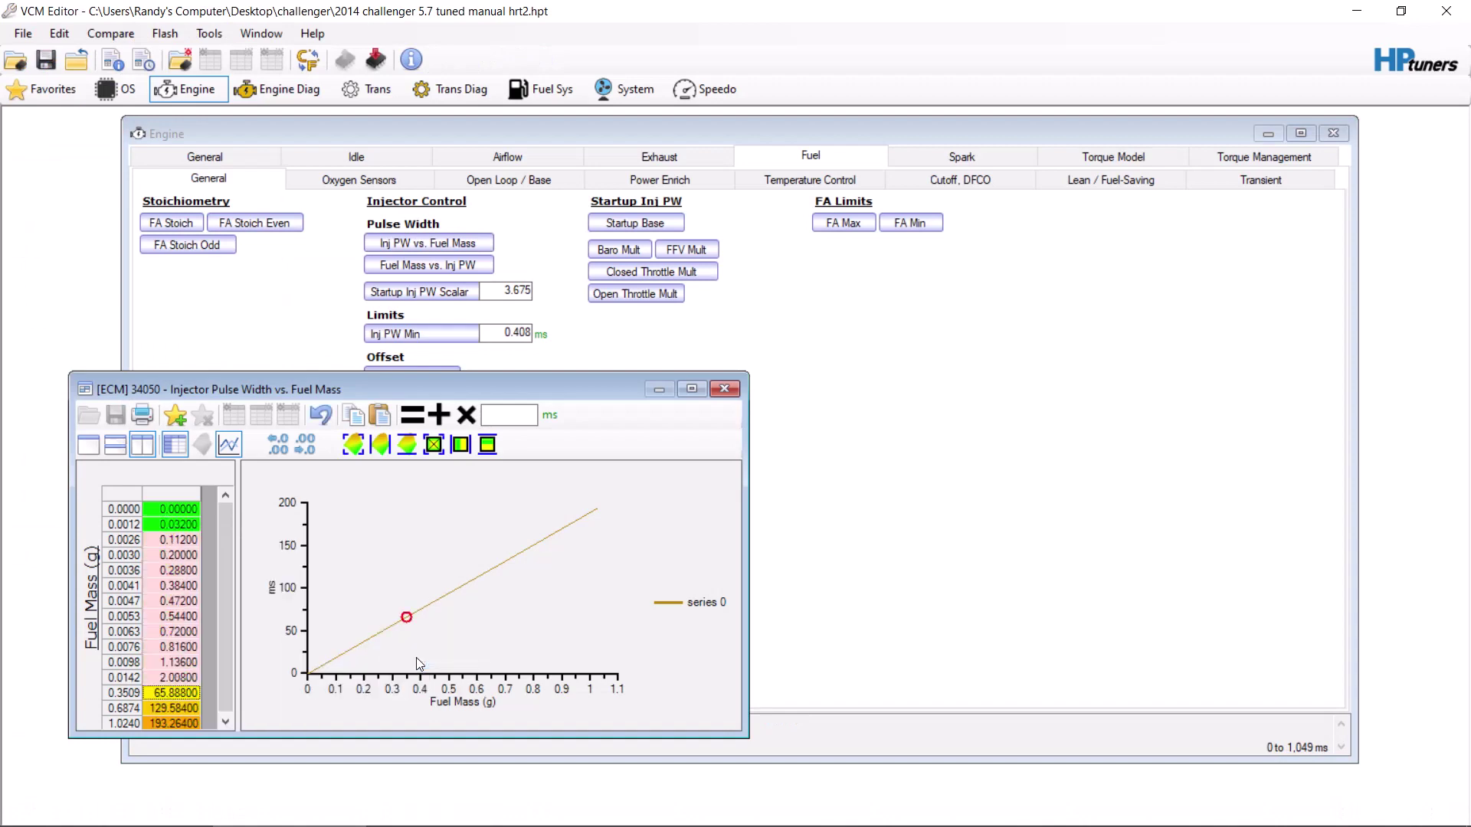
{"action": "left_click", "coordinate": [134, 503]}
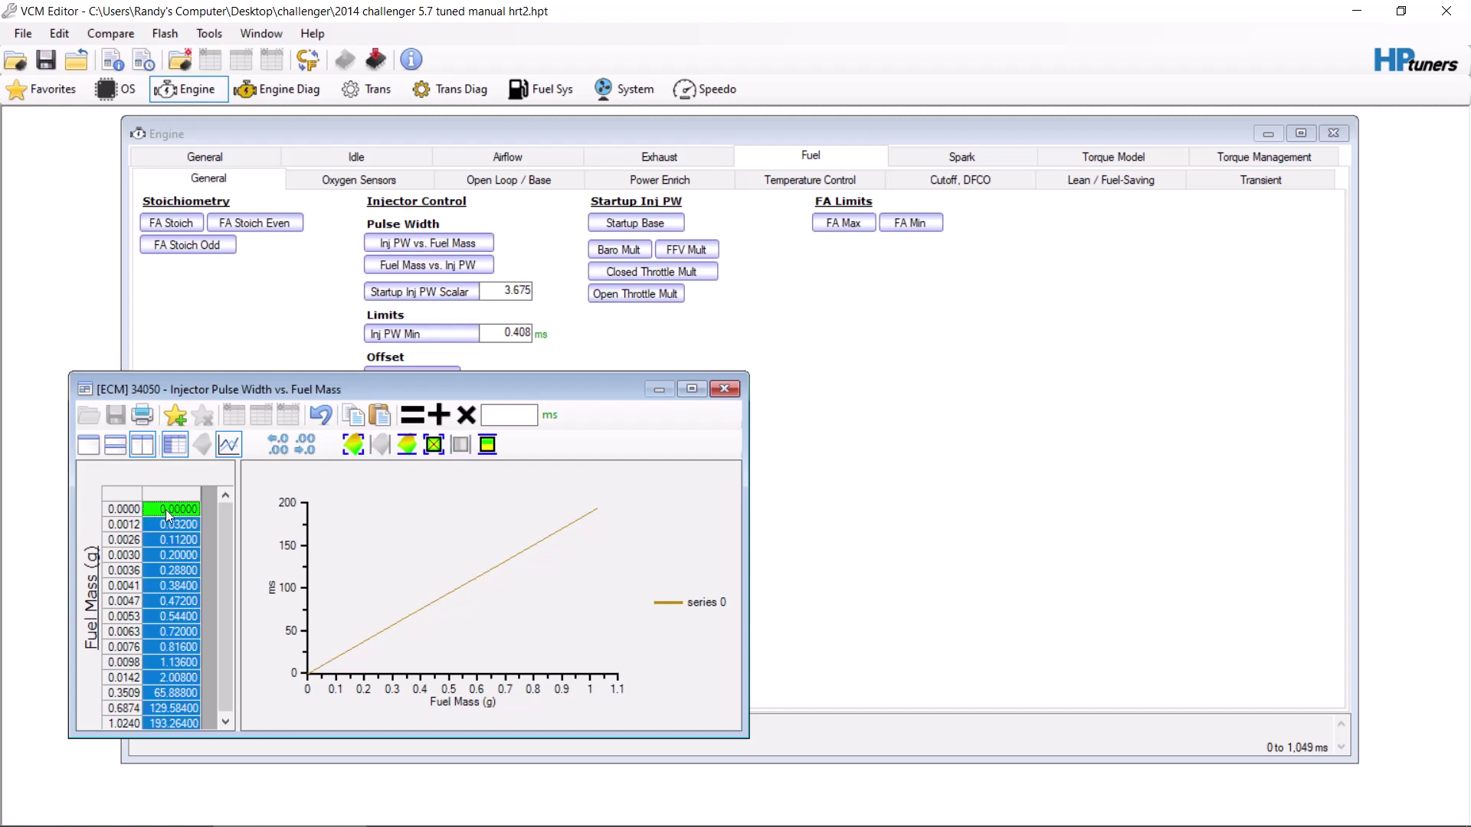
Copy the corrected pulse width values from the Inj PW vs. Fuel Mass table.
{"action": "right_click", "coordinate": [165, 508]}
{"action": "left_click", "coordinate": [208, 522]}
{"action": "left_click", "coordinate": [724, 389]}
Paste them as the Fuel Mass vs. Inj PW pulse width axis, 1.99 becoming 2.01 ms.
{"action": "left_click", "coordinate": [428, 265]}
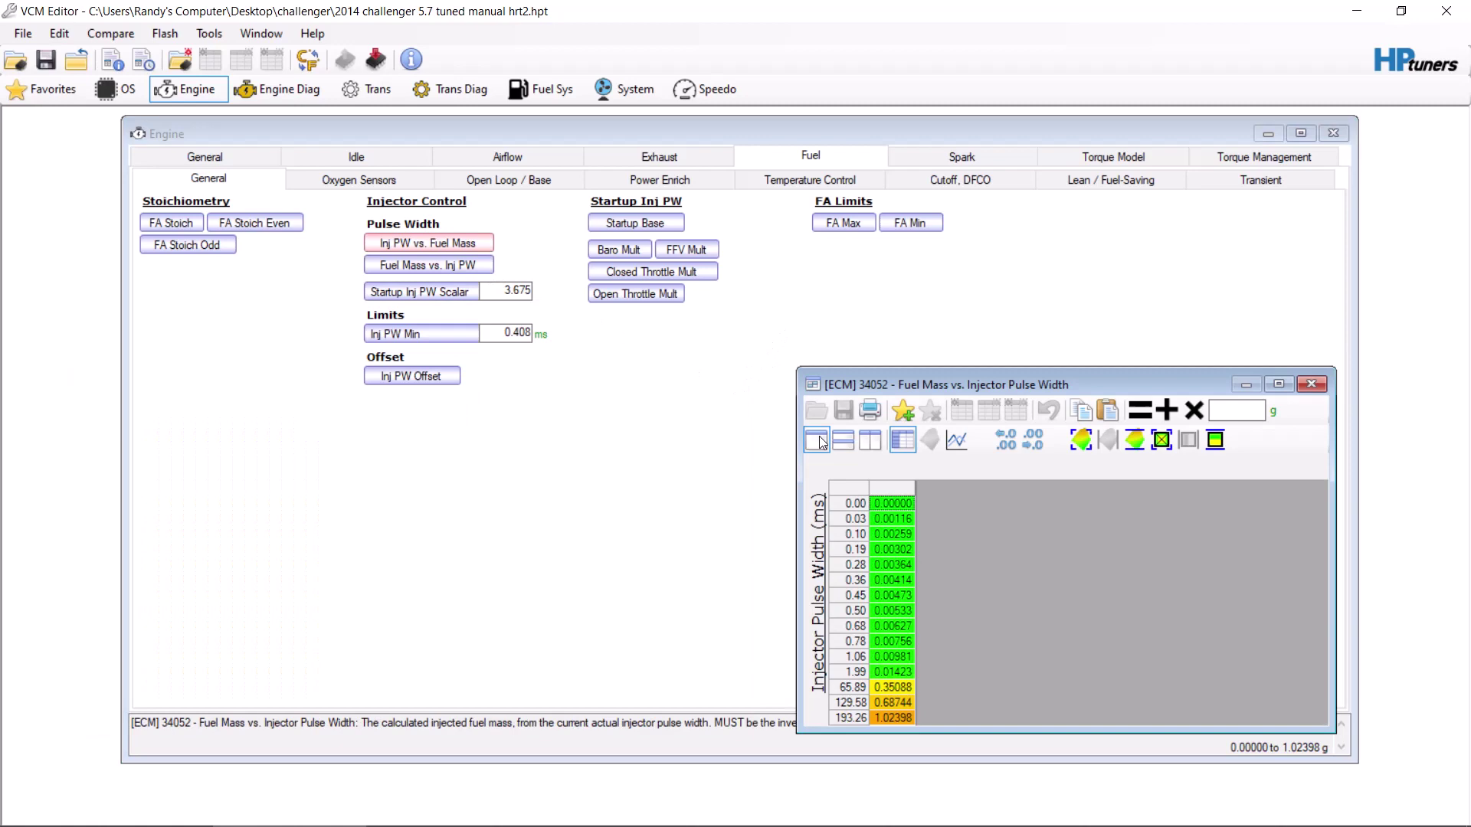
{"action": "right_click", "coordinate": [864, 518]}
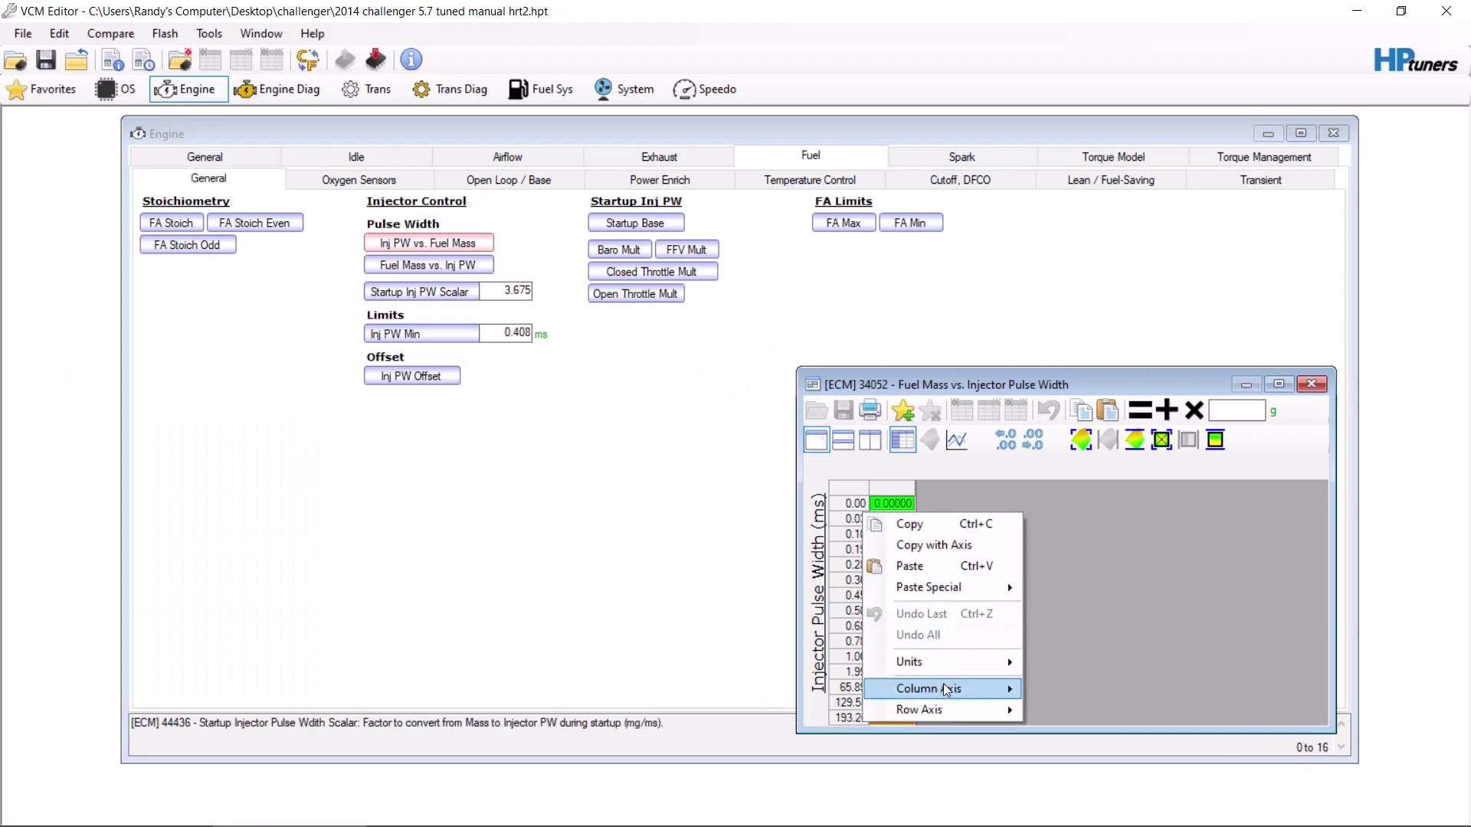
{"action": "mouse_move", "coordinate": [945, 710]}
{"action": "left_click", "coordinate": [1033, 728]}
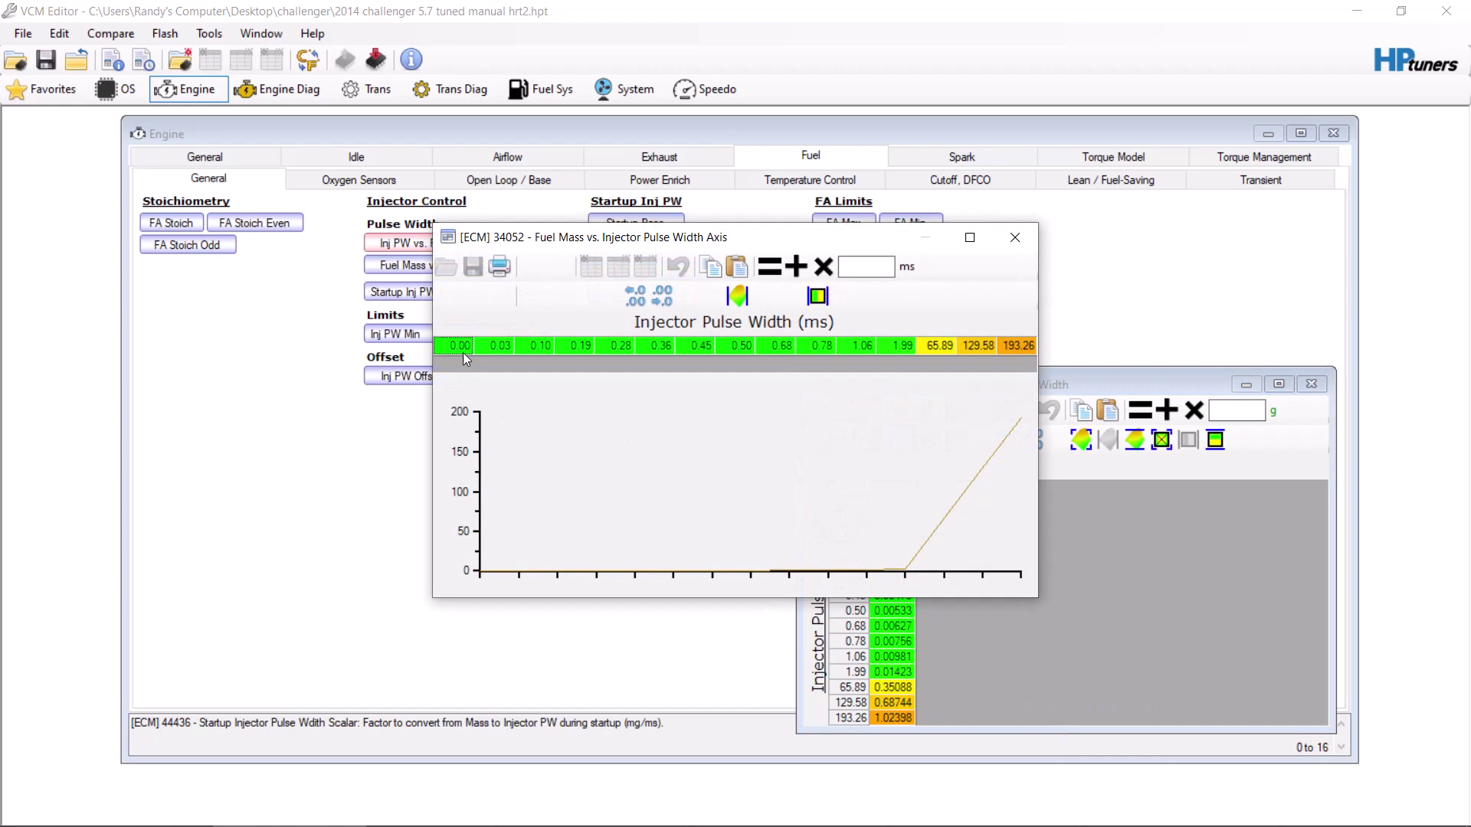
{"action": "right_click", "coordinate": [463, 351]}
{"action": "left_click", "coordinate": [505, 385]}
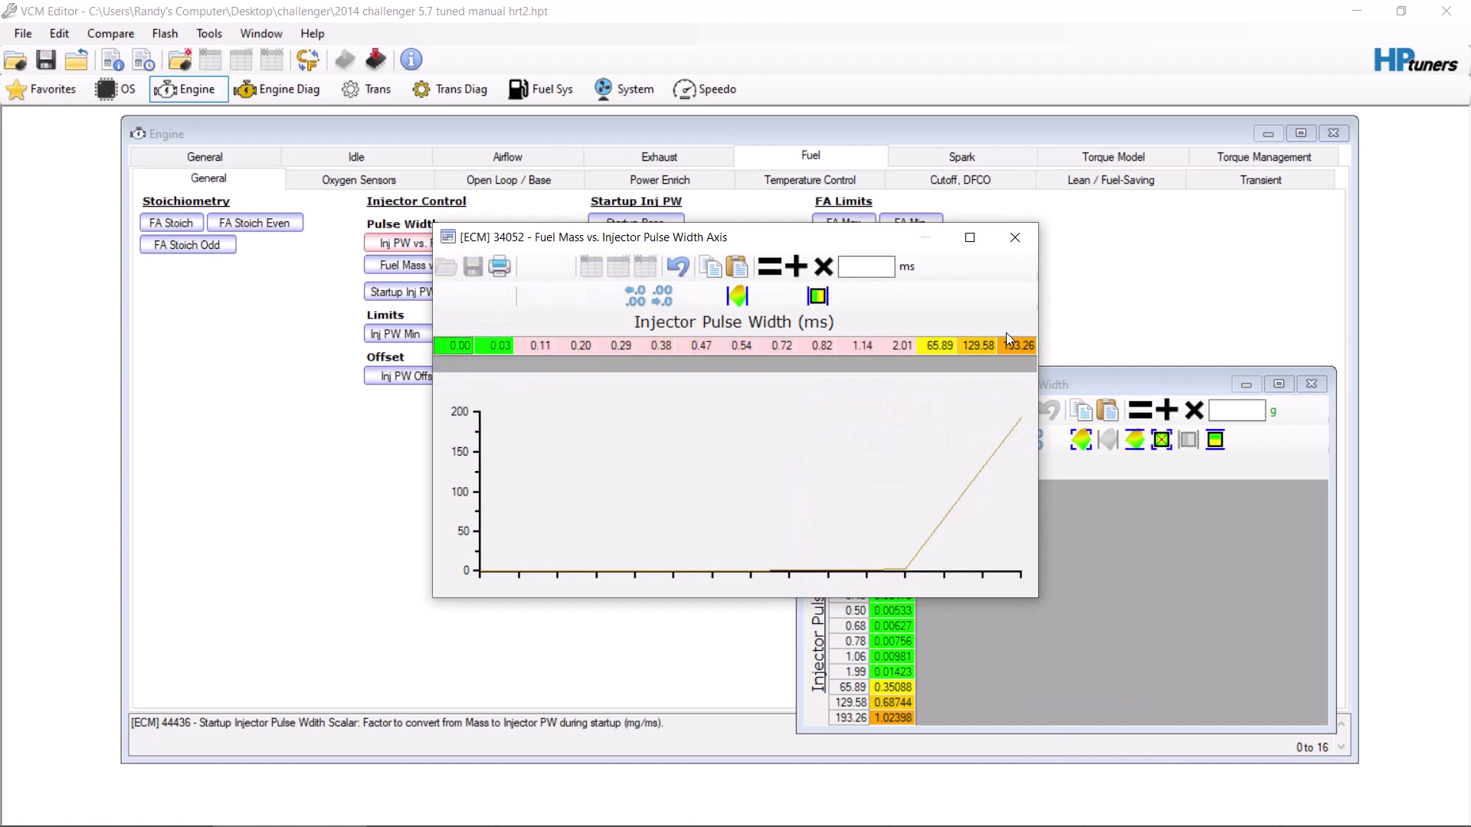
{"action": "left_click", "coordinate": [1015, 237]}
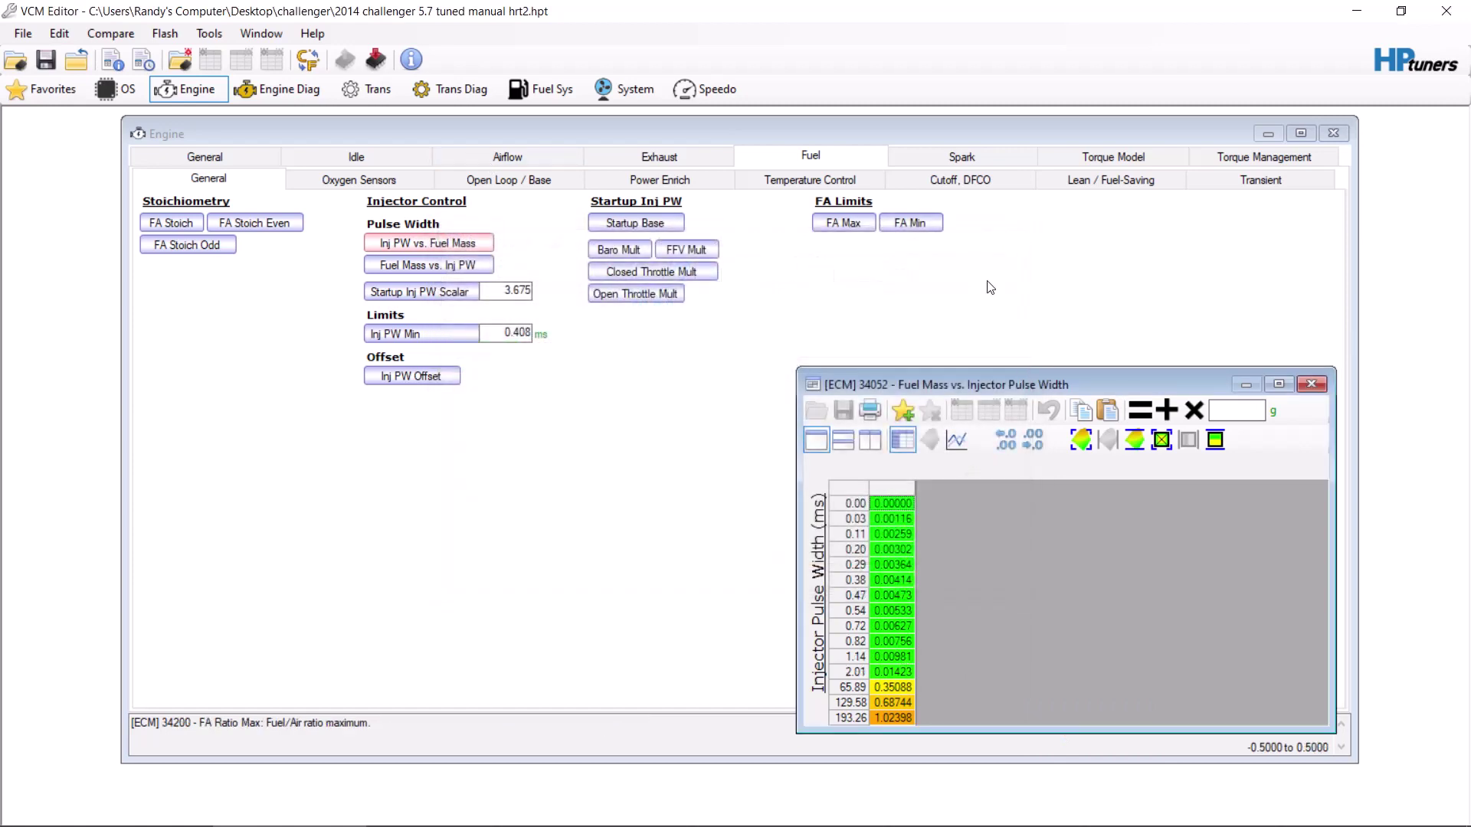
Place Fuel Mass vs. Inj PW beside Inj PW vs. Fuel Mass to compare, then close the latter.
{"action": "left_click_drag", "start_coordinate": [1077, 376], "coordinate": [1148, 405]}
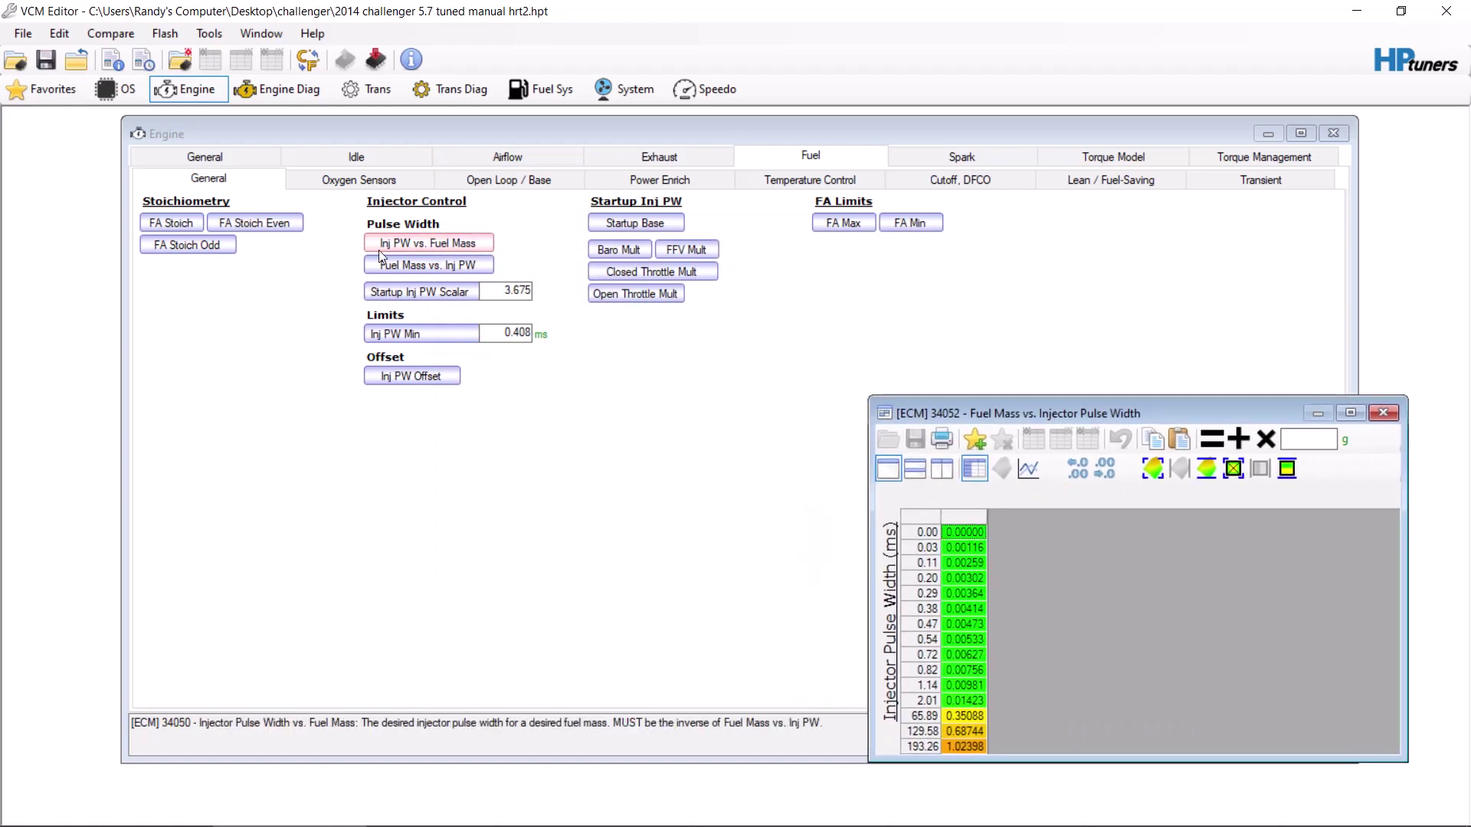
{"action": "left_click", "coordinate": [378, 248]}
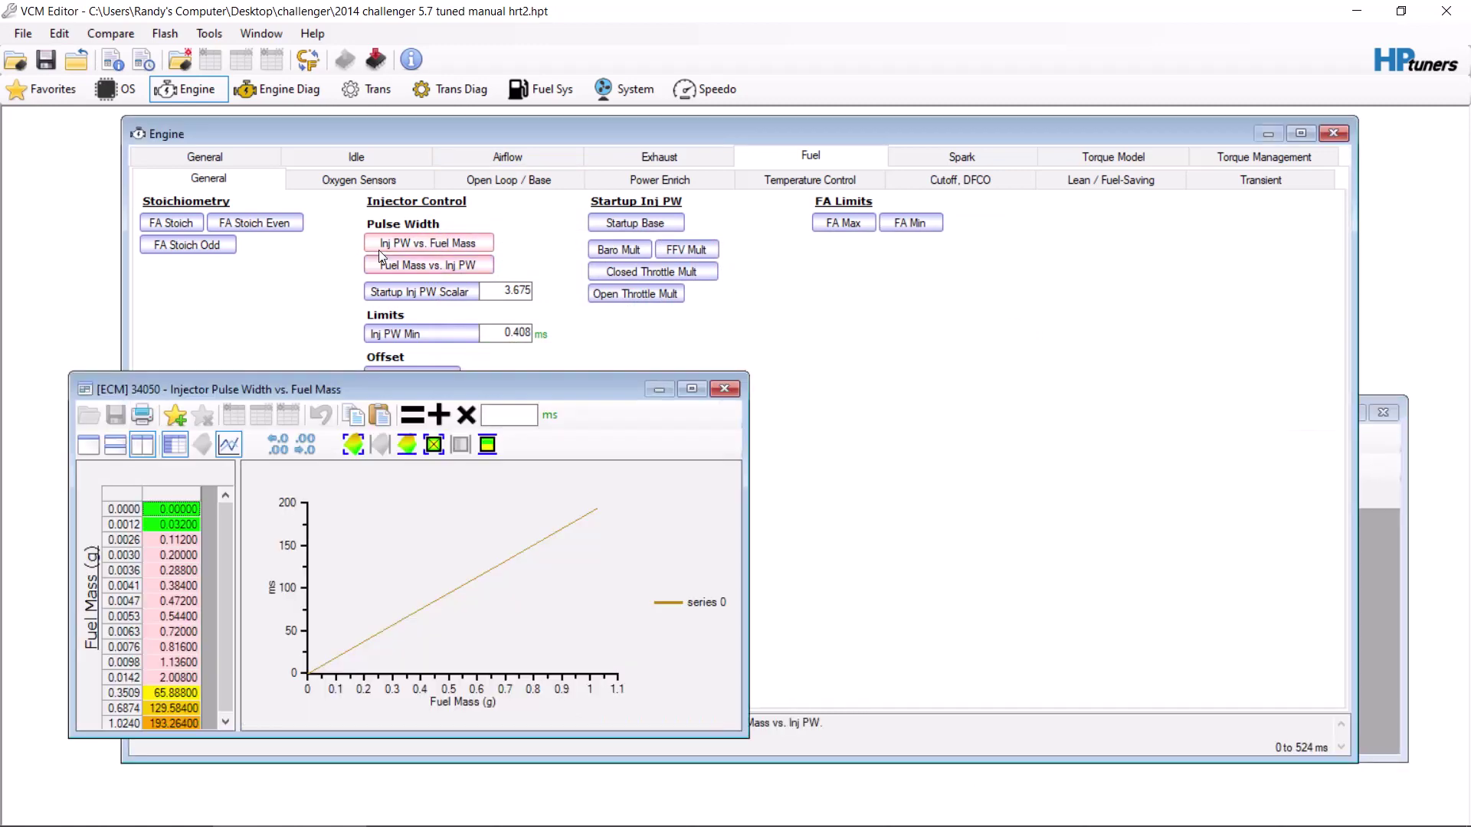
{"action": "left_click", "coordinate": [1377, 513]}
{"action": "left_click_drag", "start_coordinate": [1152, 409], "coordinate": [1106, 400]}
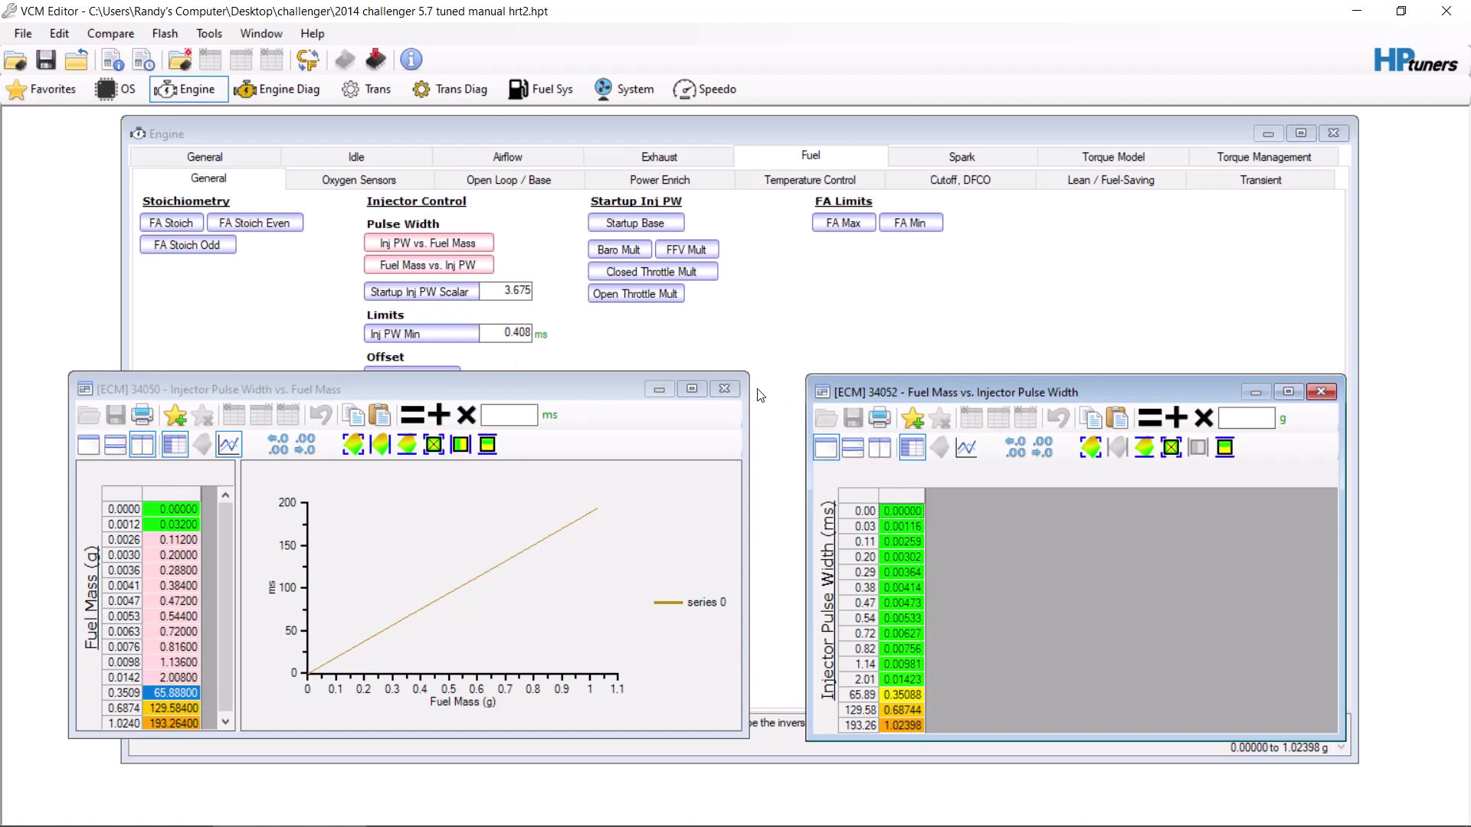
{"action": "left_click", "coordinate": [724, 389]}
Close the Fuel Mass vs. Inj PW table and switch back to the scanner log.
{"action": "left_click", "coordinate": [1321, 391]}
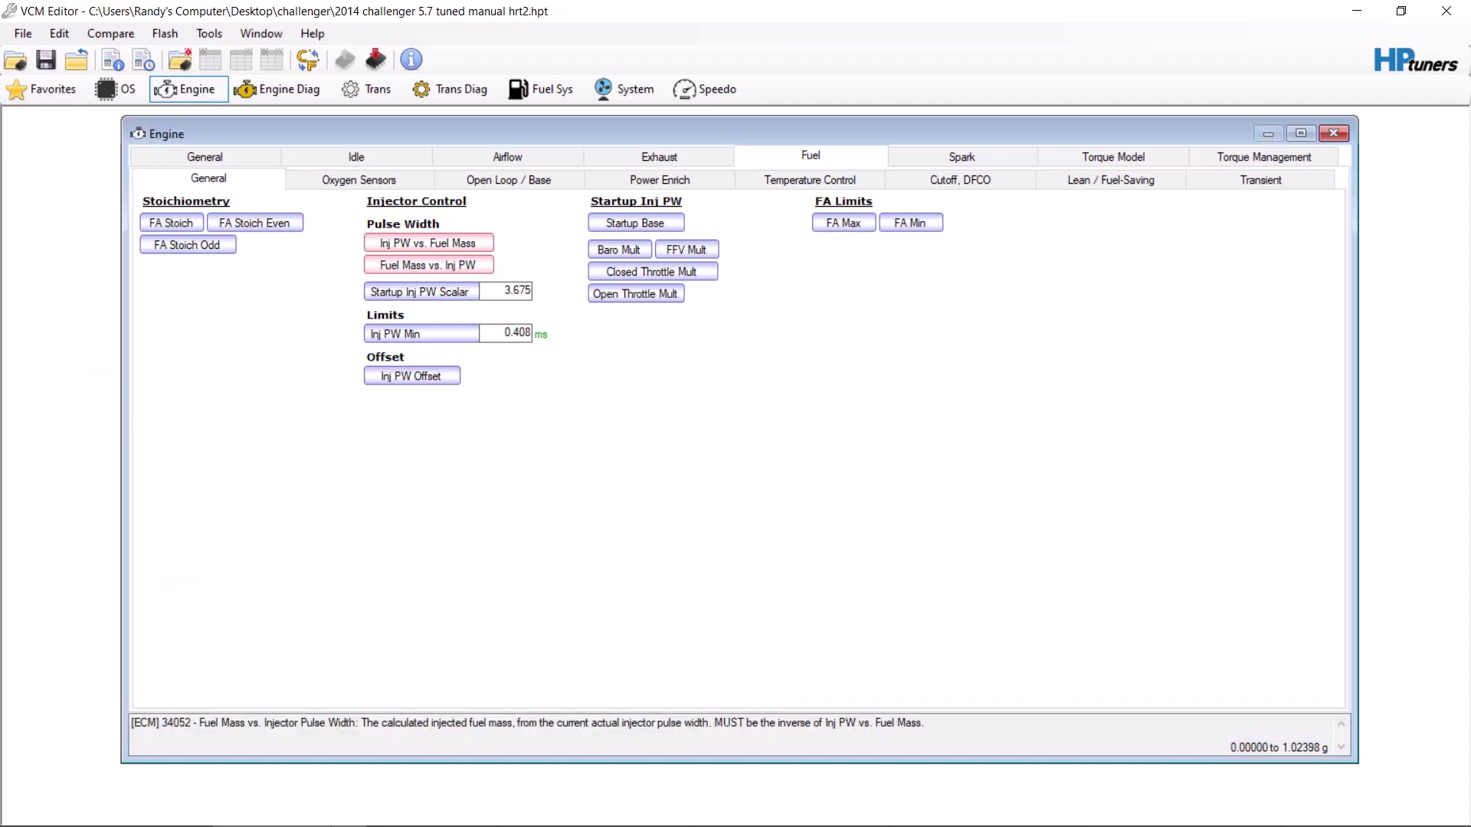
{"action": "mouse_move", "coordinate": [297, 814]}
{"action": "left_click", "coordinate": [443, 813]}
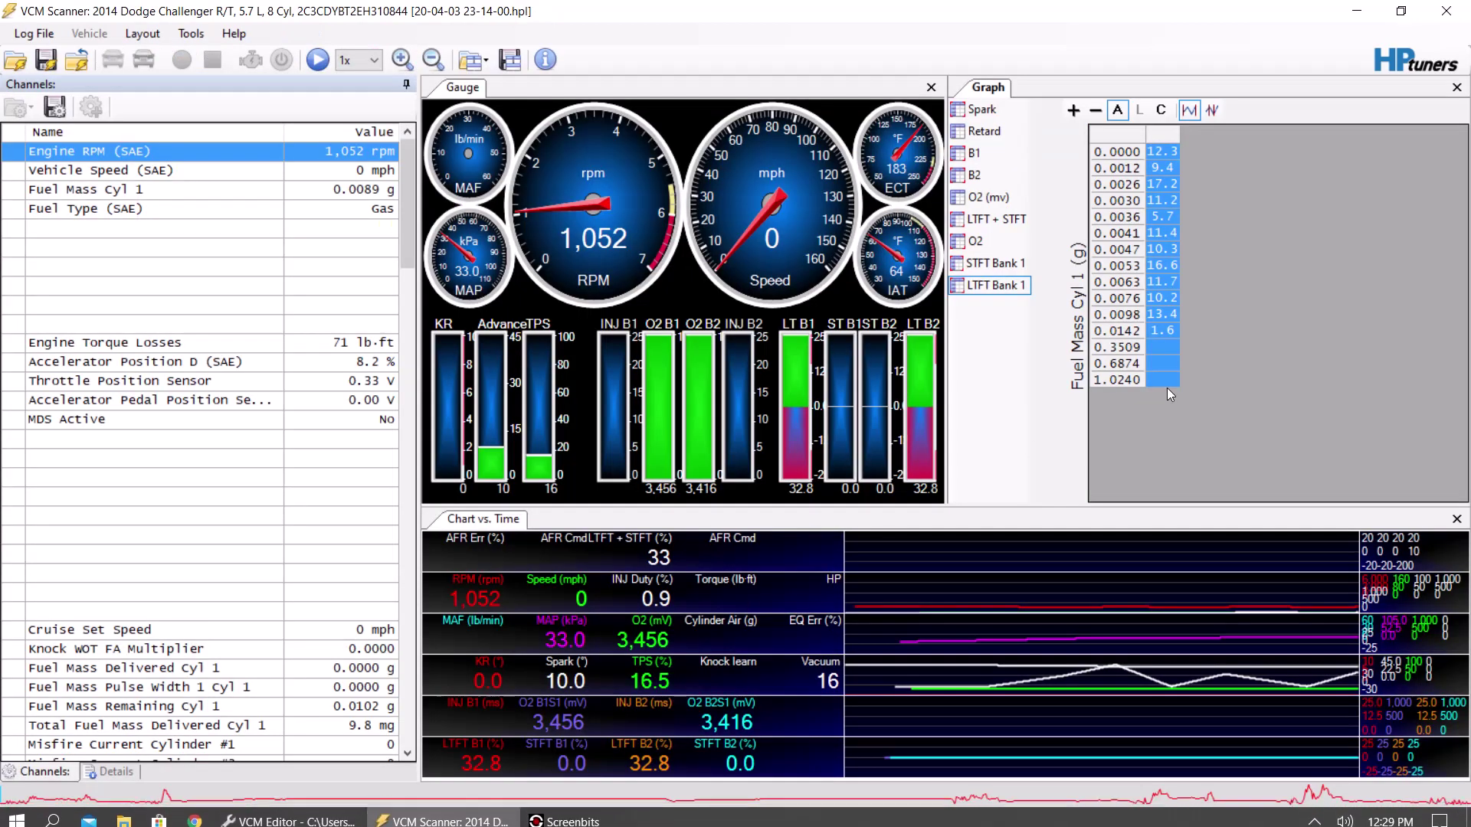
Select the LTFT Bank 1 trim cells in the histogram, from 12.3 through 1.6 at 0.0142 g.
{"action": "left_click", "coordinate": [1169, 298]}
{"action": "left_click_drag", "start_coordinate": [1162, 152], "coordinate": [1166, 314]}
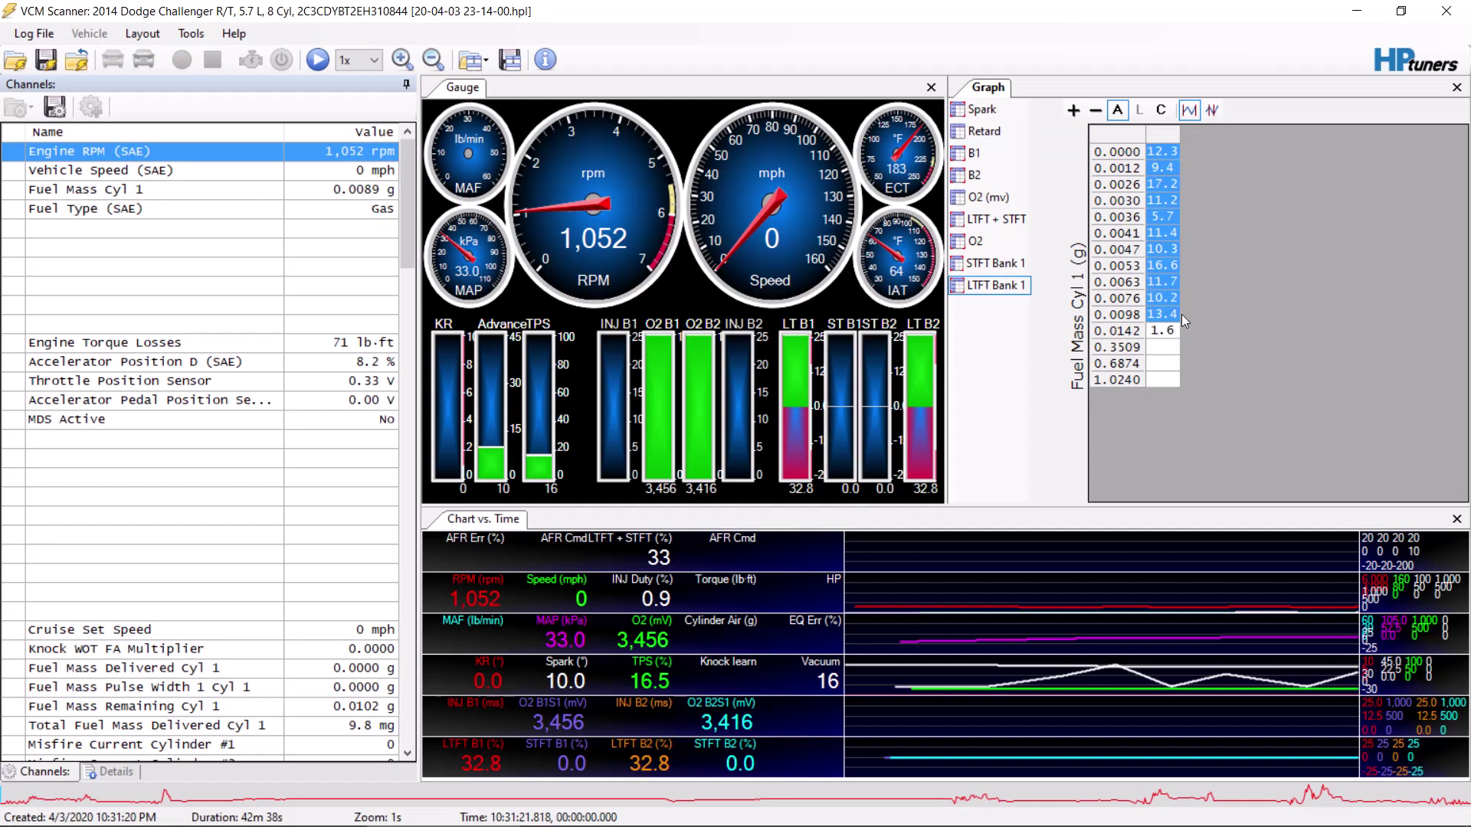
{"action": "right_click", "coordinate": [1180, 317]}
{"action": "right_click", "coordinate": [1154, 333]}
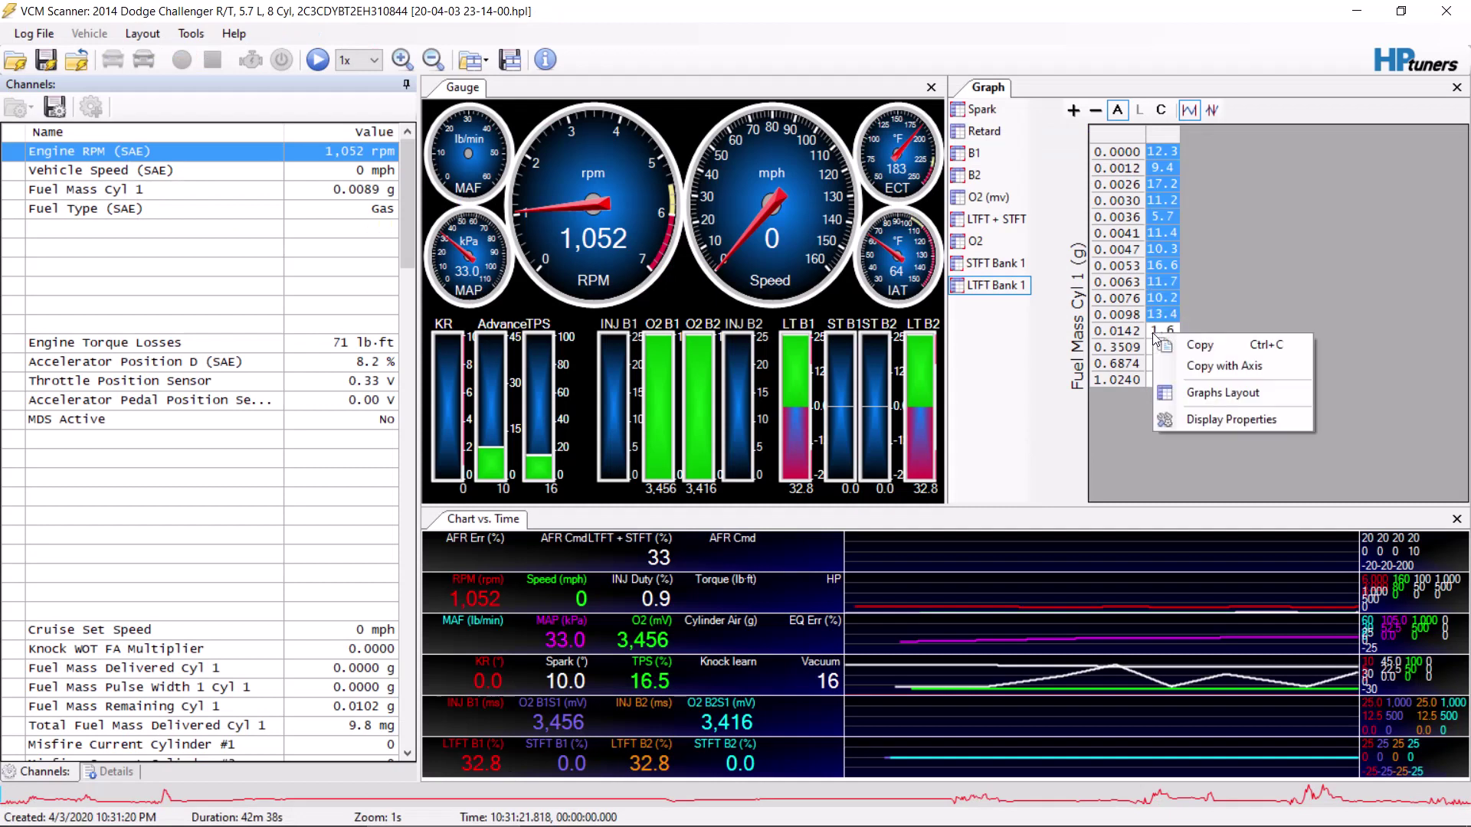
{"action": "left_click", "coordinate": [1185, 224]}
{"action": "left_click", "coordinate": [1157, 268]}
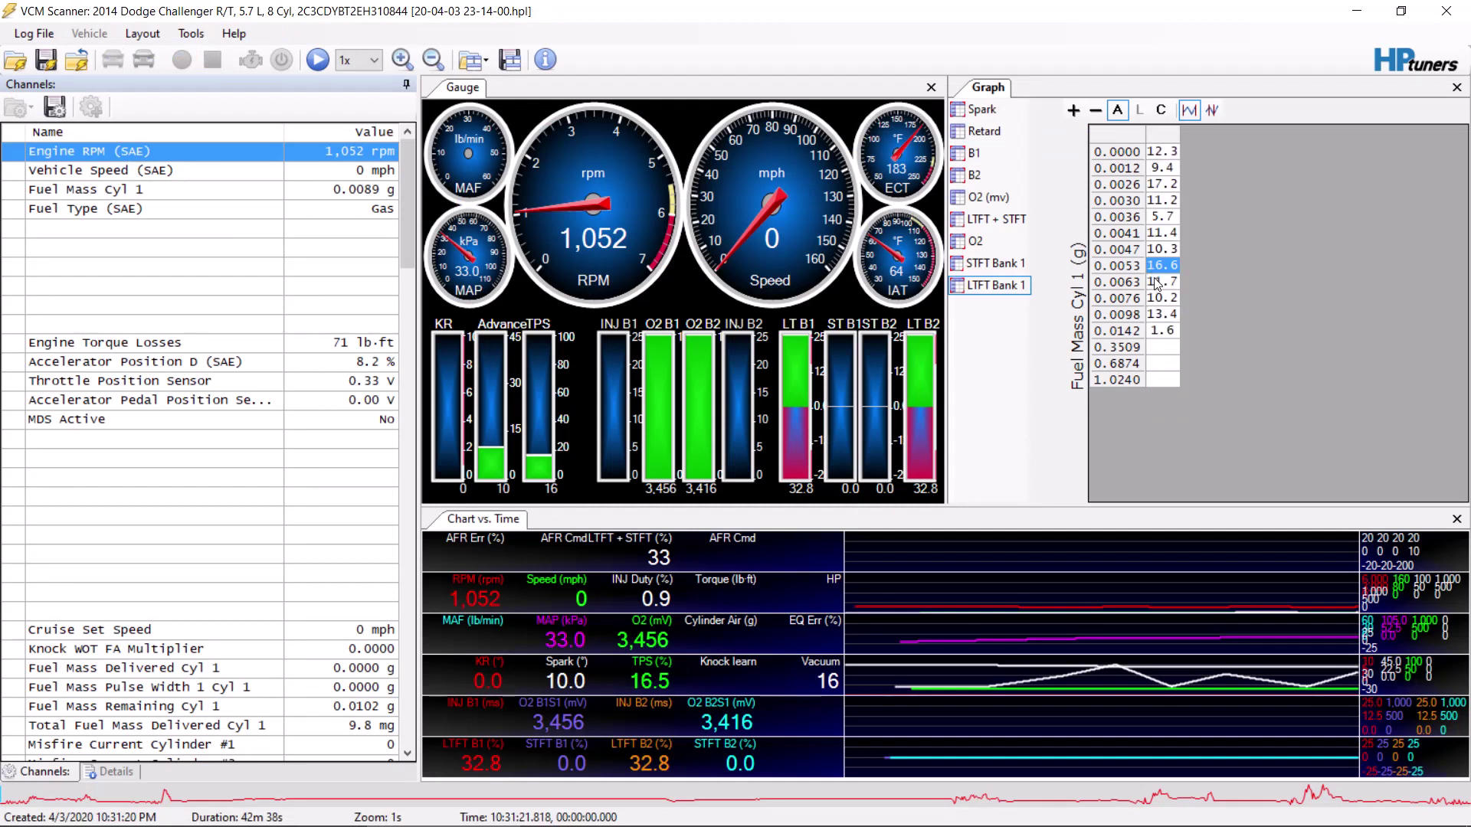
{"action": "left_click", "coordinate": [1160, 331]}
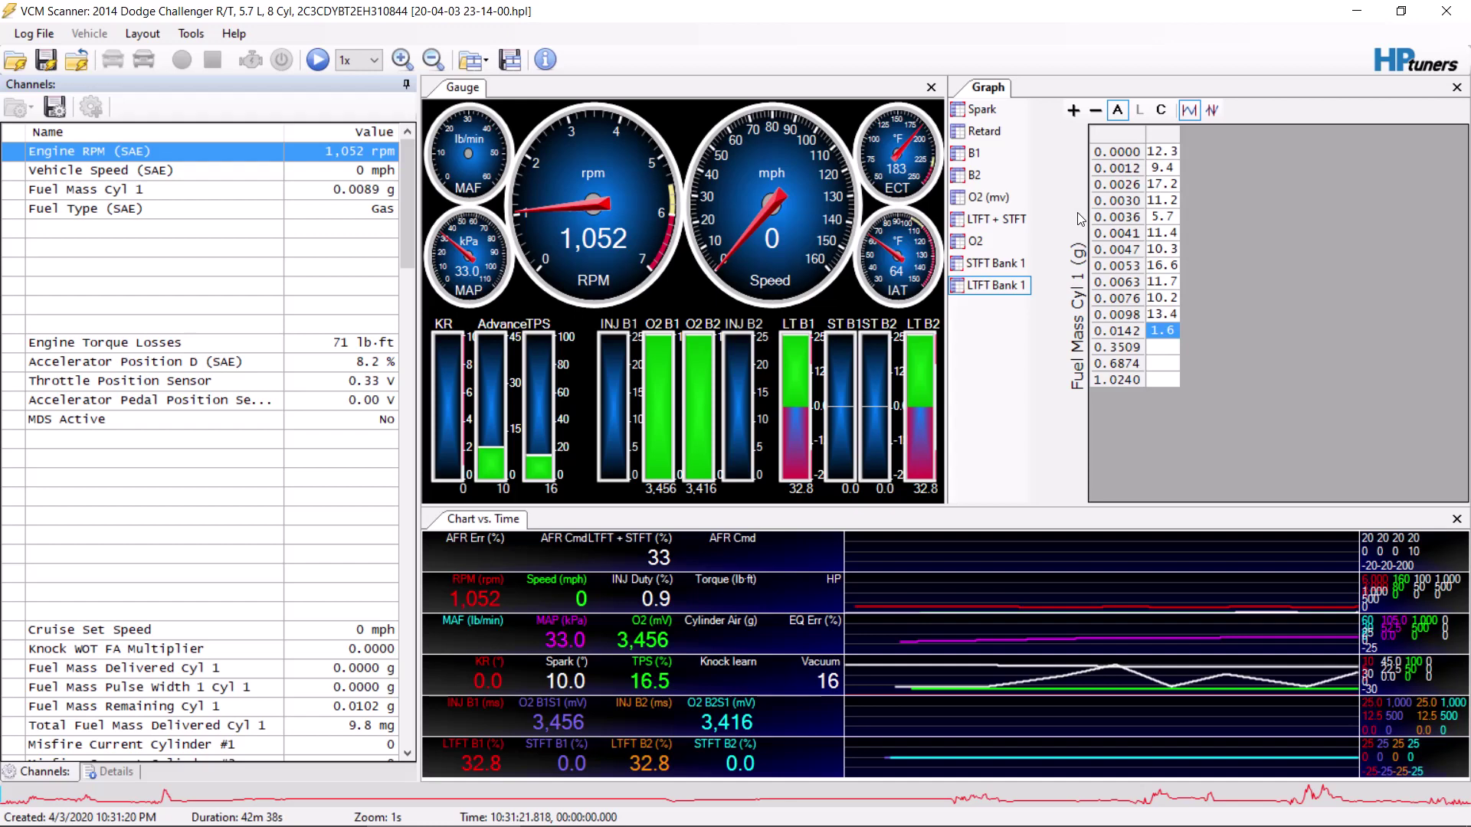
{"action": "left_click", "coordinate": [1012, 154]}
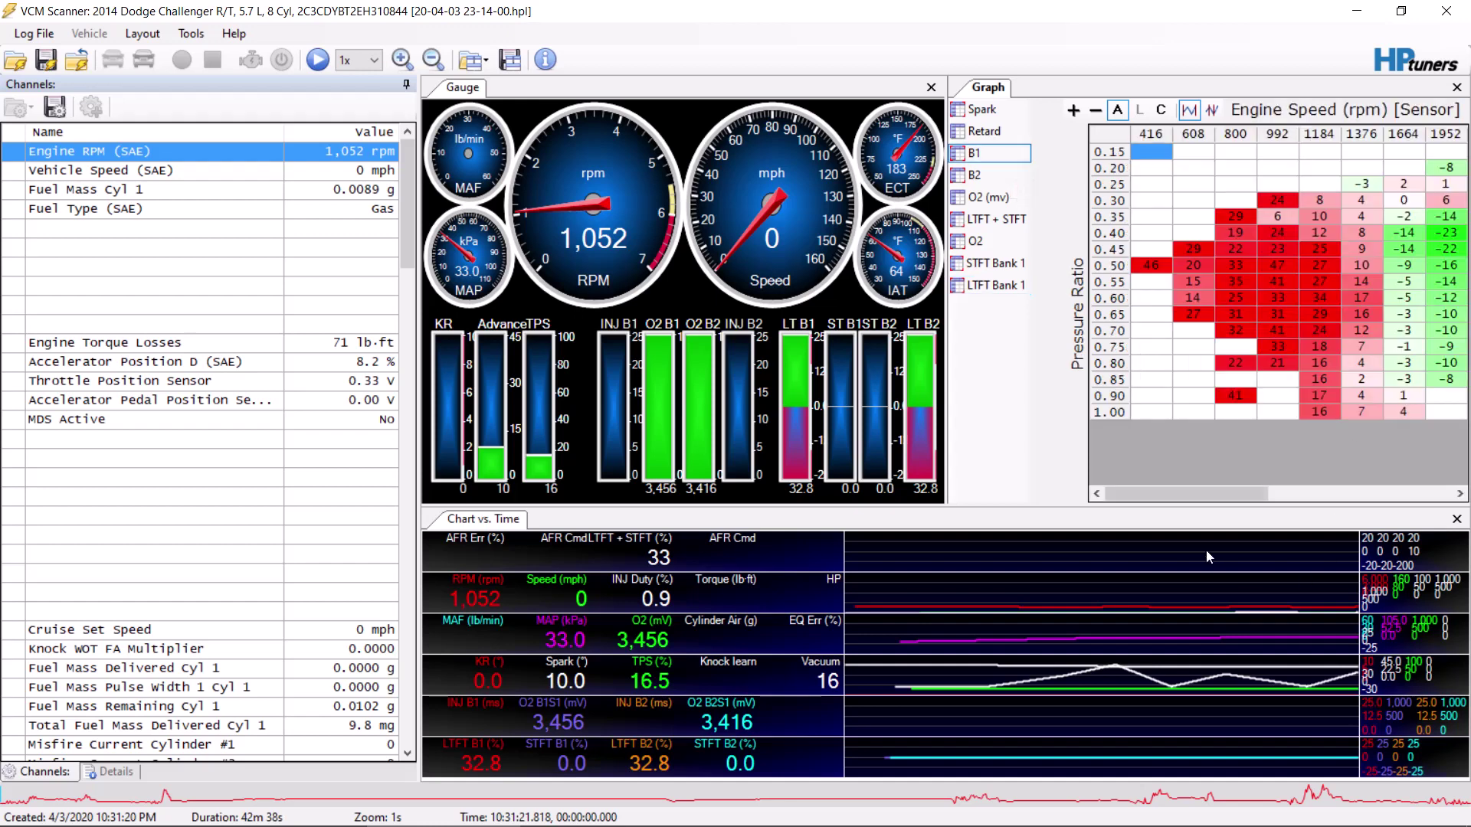
{"action": "left_click_drag", "start_coordinate": [1206, 495], "coordinate": [1404, 467]}
{"action": "left_click_drag", "start_coordinate": [1313, 490], "coordinate": [1253, 477]}
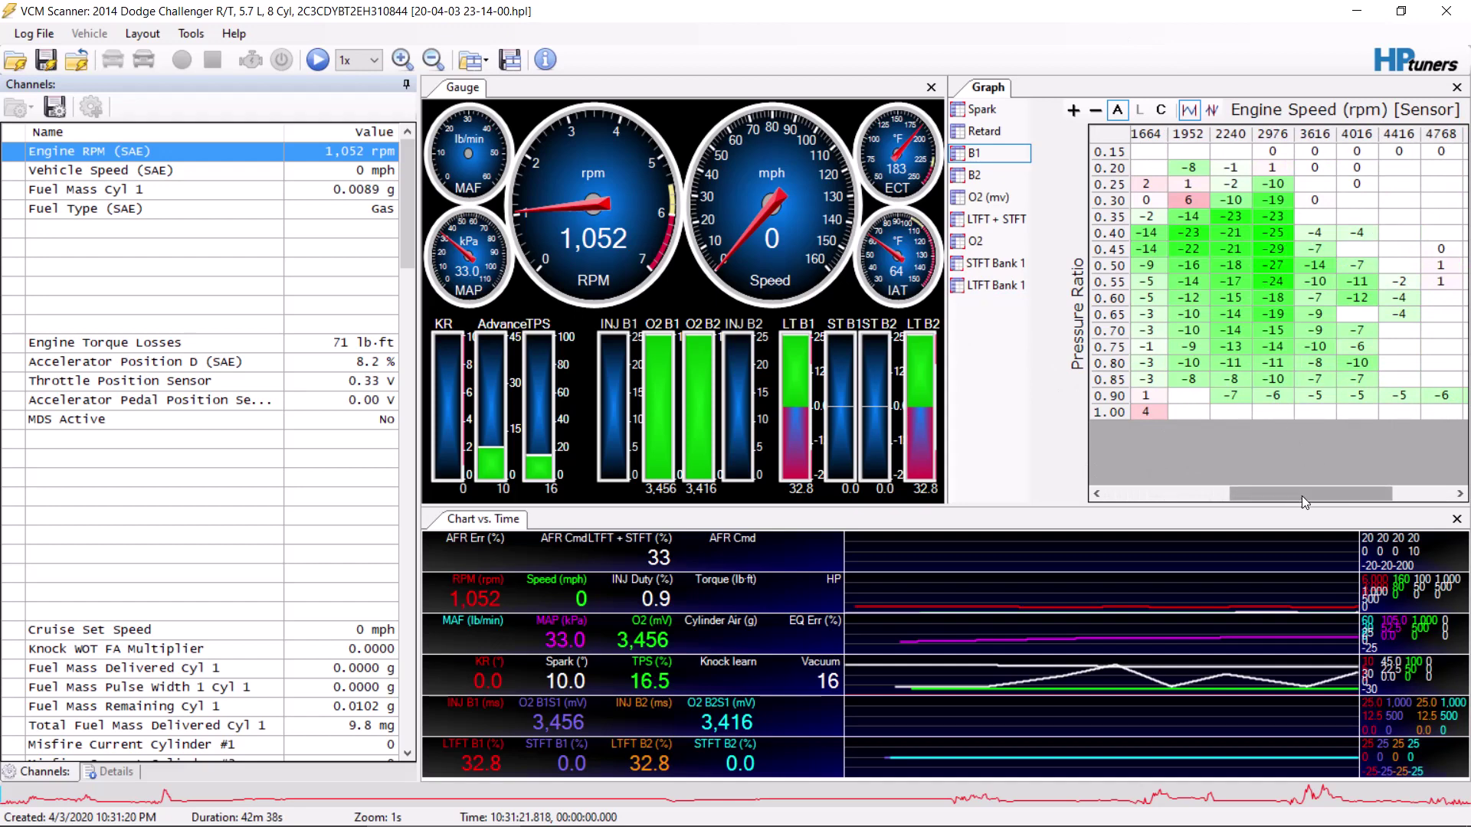
{"action": "left_click_drag", "start_coordinate": [1302, 495], "coordinate": [1122, 495]}
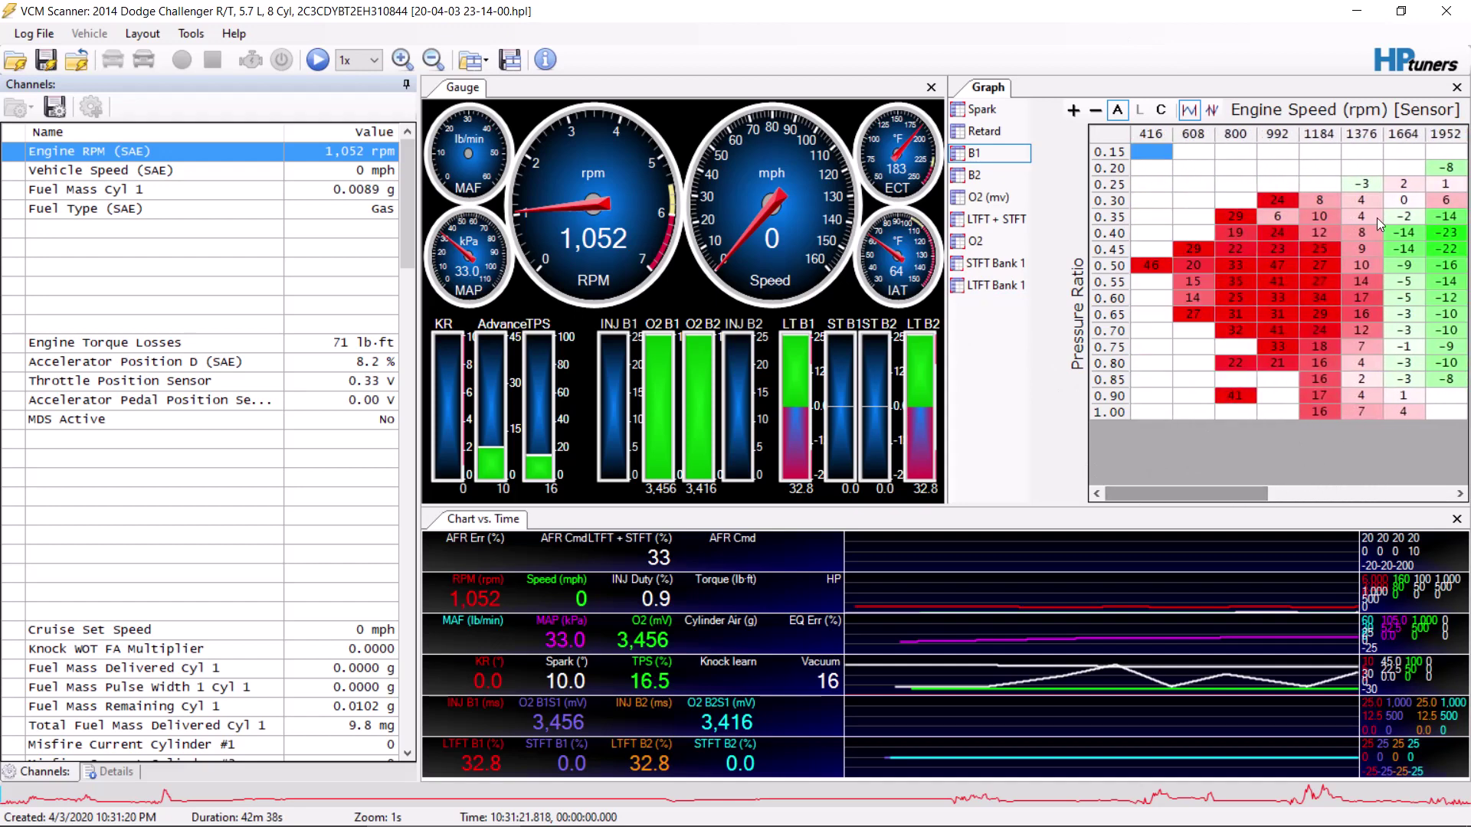
{"action": "left_click", "coordinate": [1003, 286]}
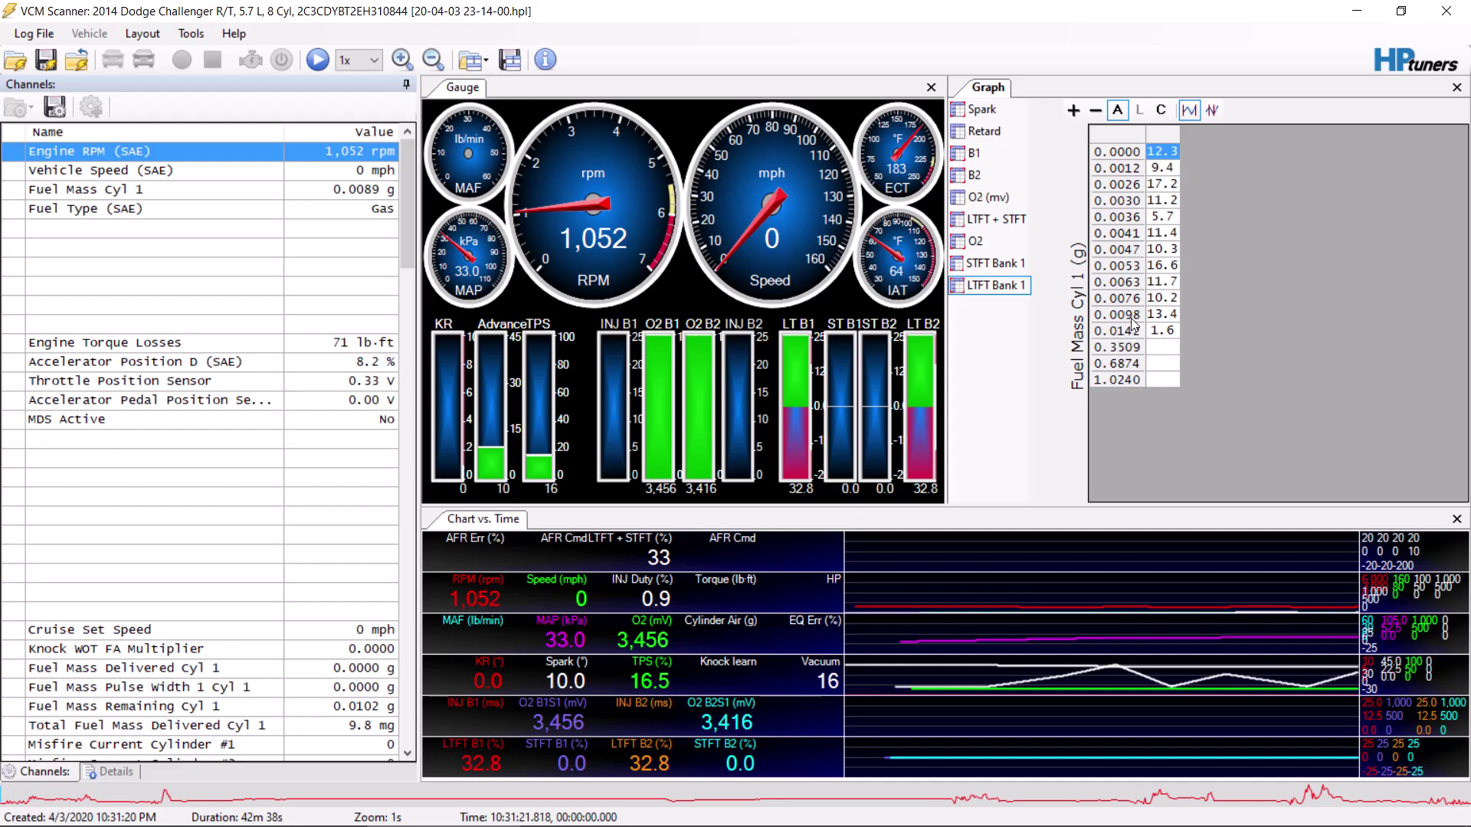
{"action": "left_click_drag", "start_coordinate": [1156, 348], "coordinate": [1183, 167]}
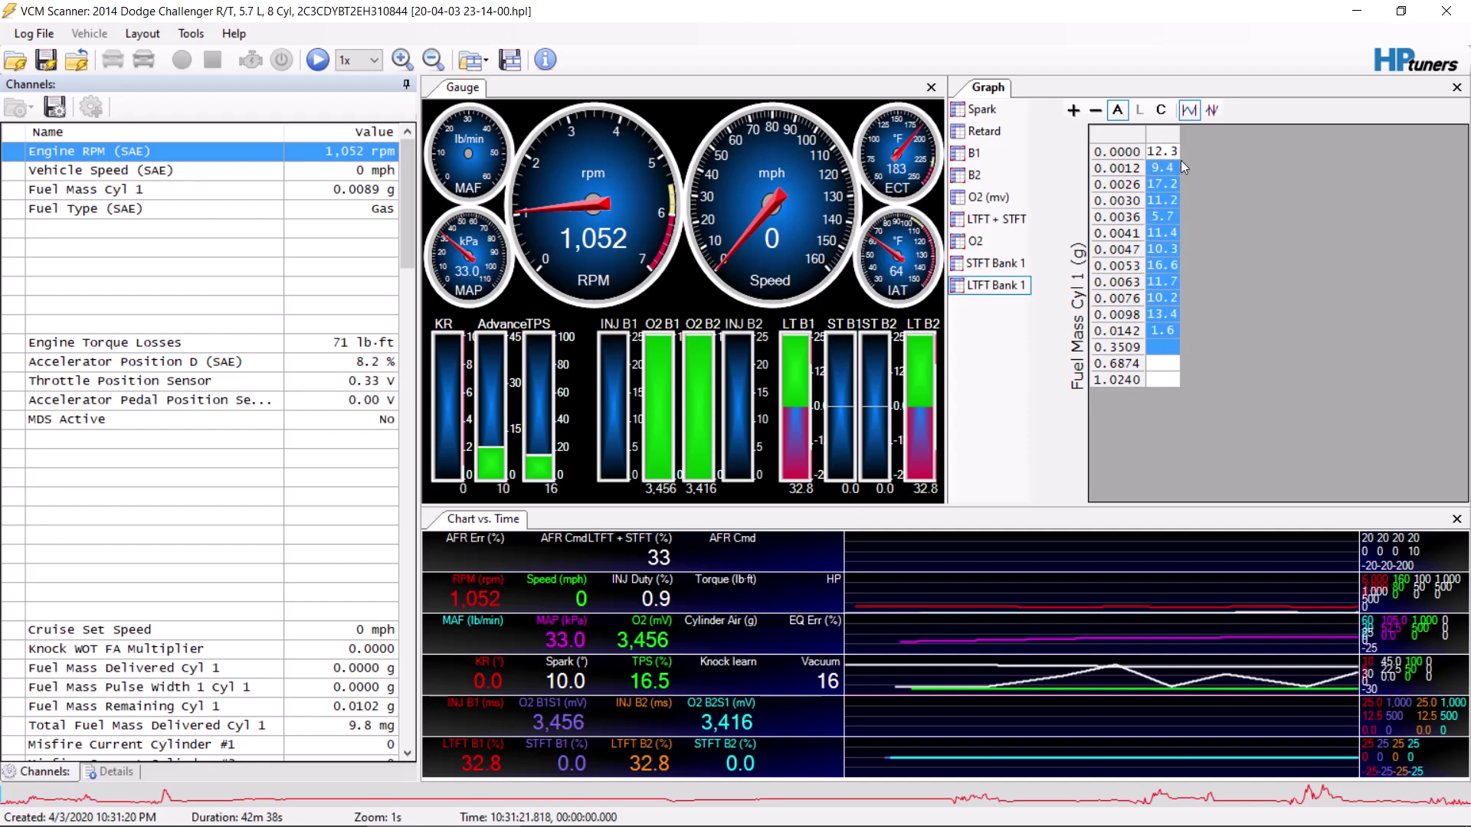
{"action": "left_click", "coordinate": [980, 154]}
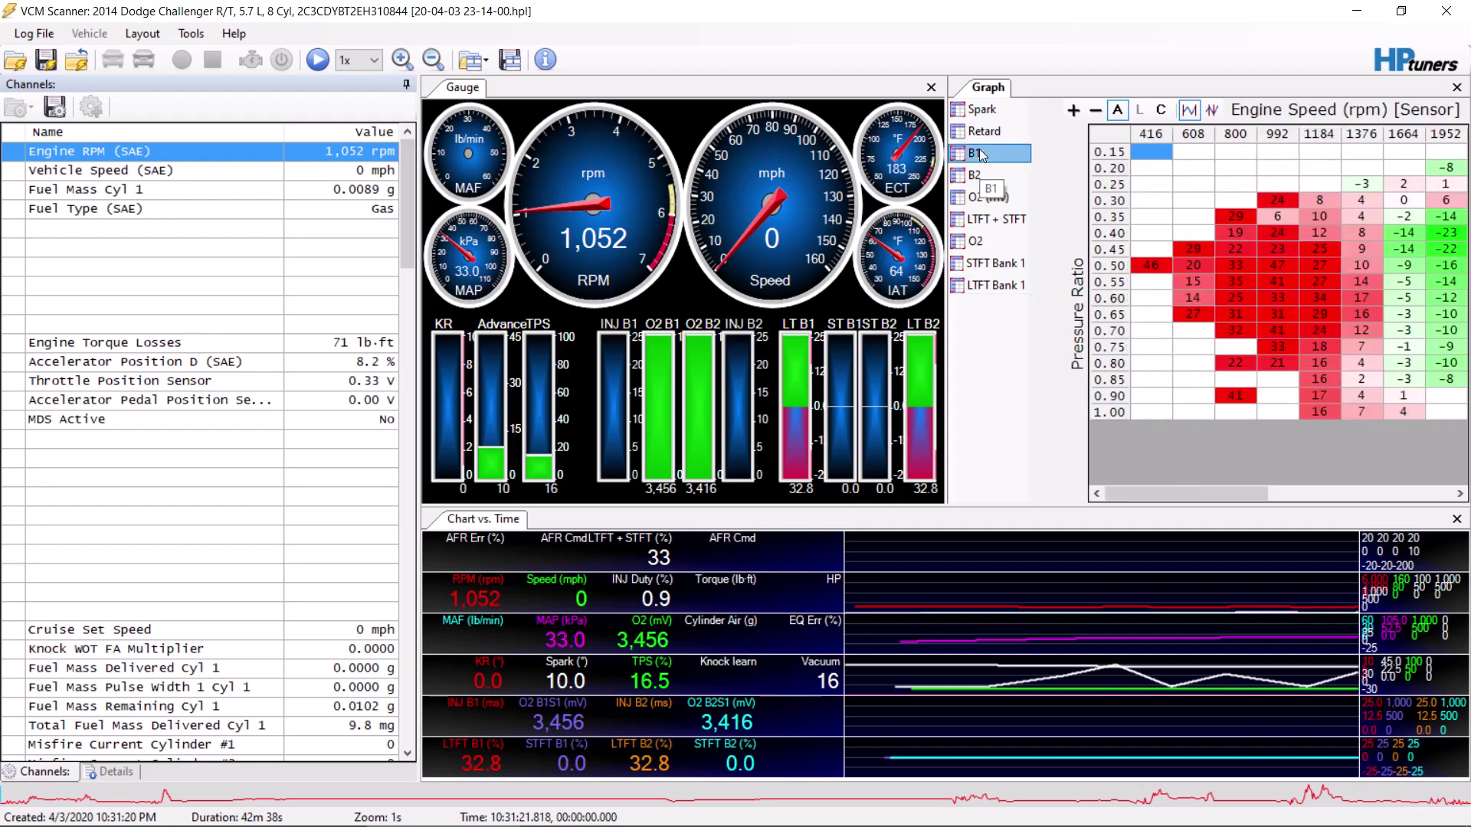
{"action": "left_click", "coordinate": [1017, 287]}
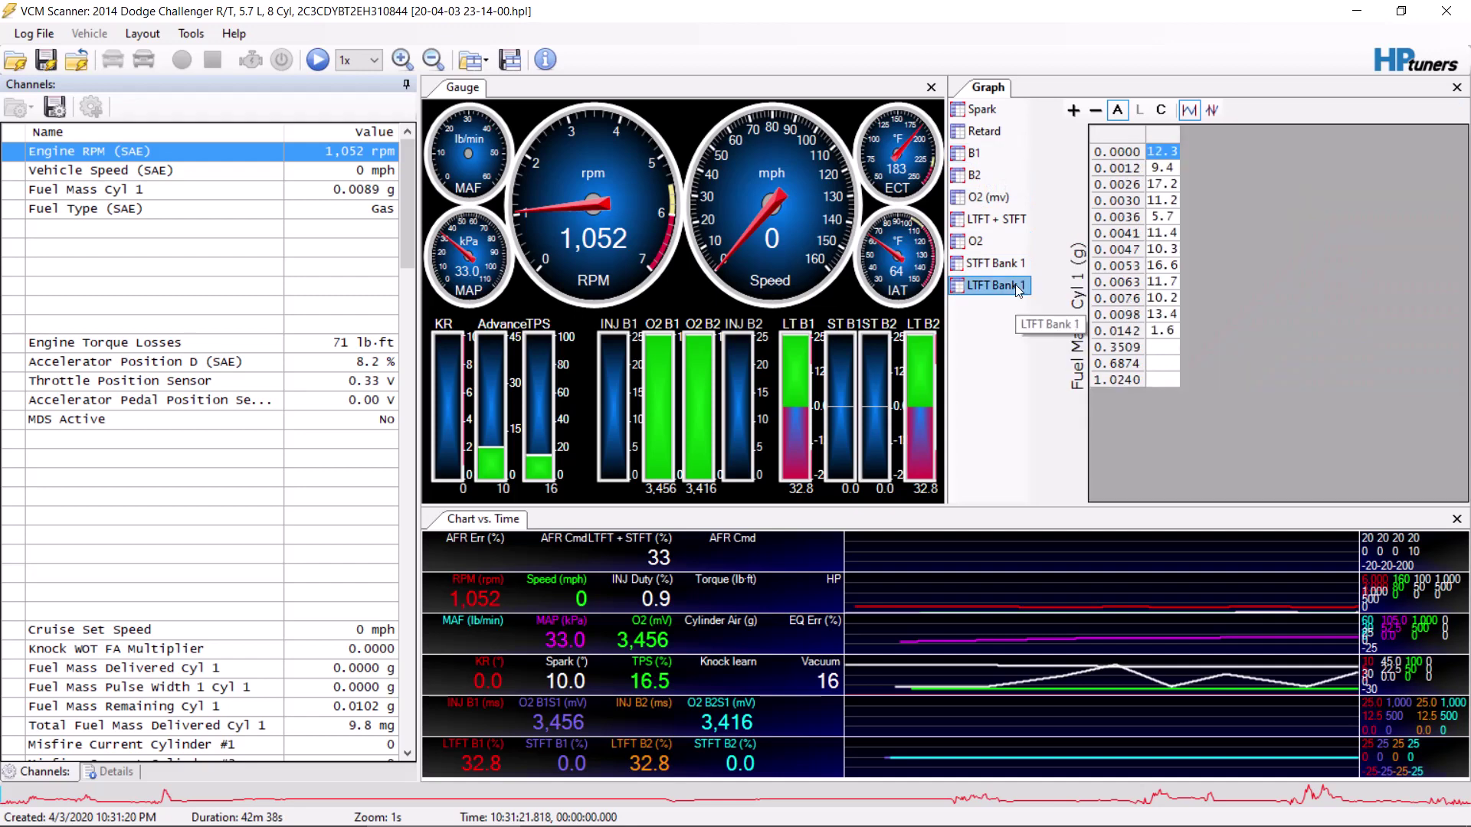
{"action": "left_click_drag", "start_coordinate": [1162, 363], "coordinate": [1158, 282]}
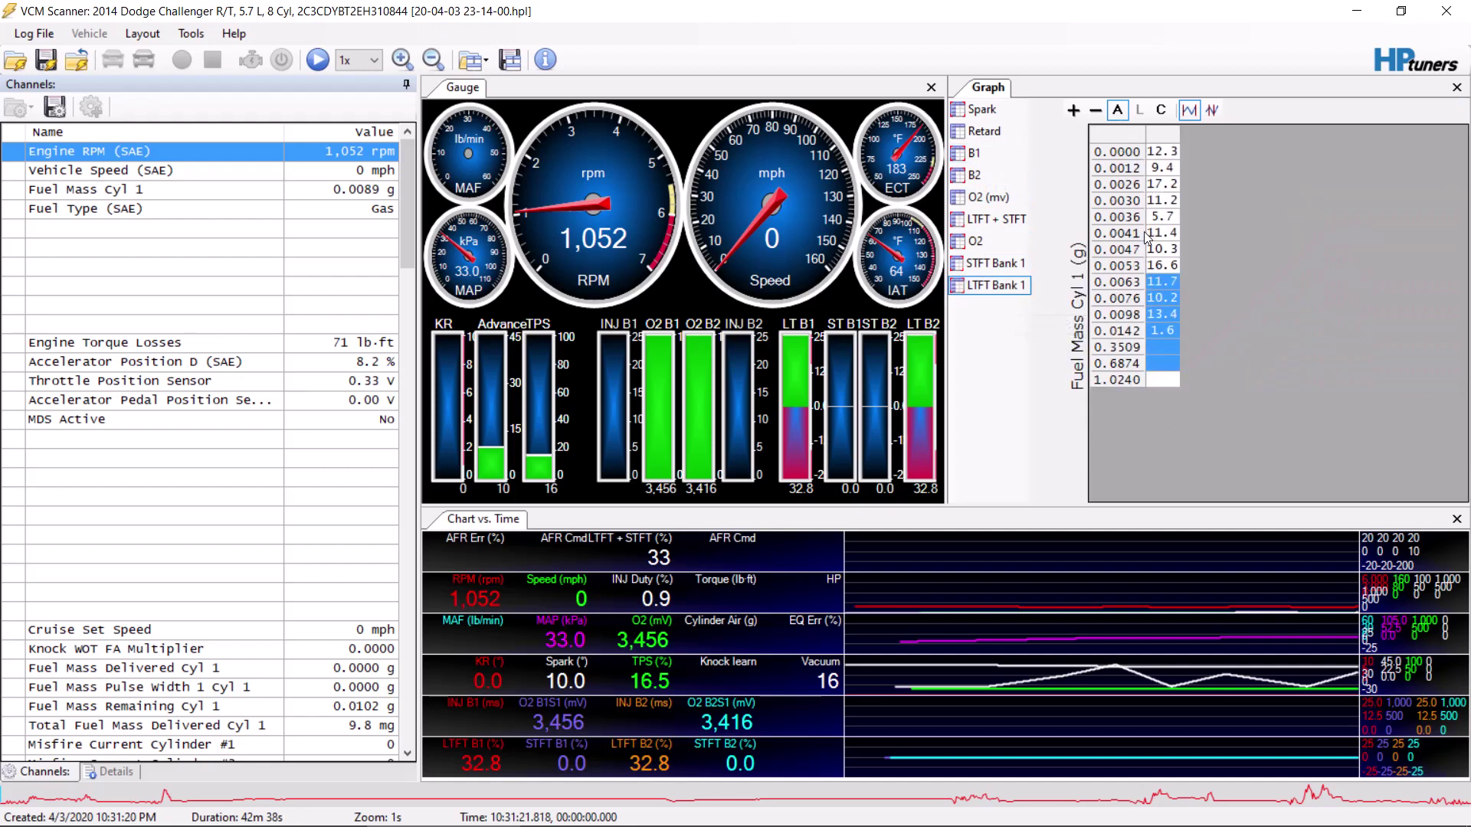
{"action": "left_click", "coordinate": [1174, 203]}
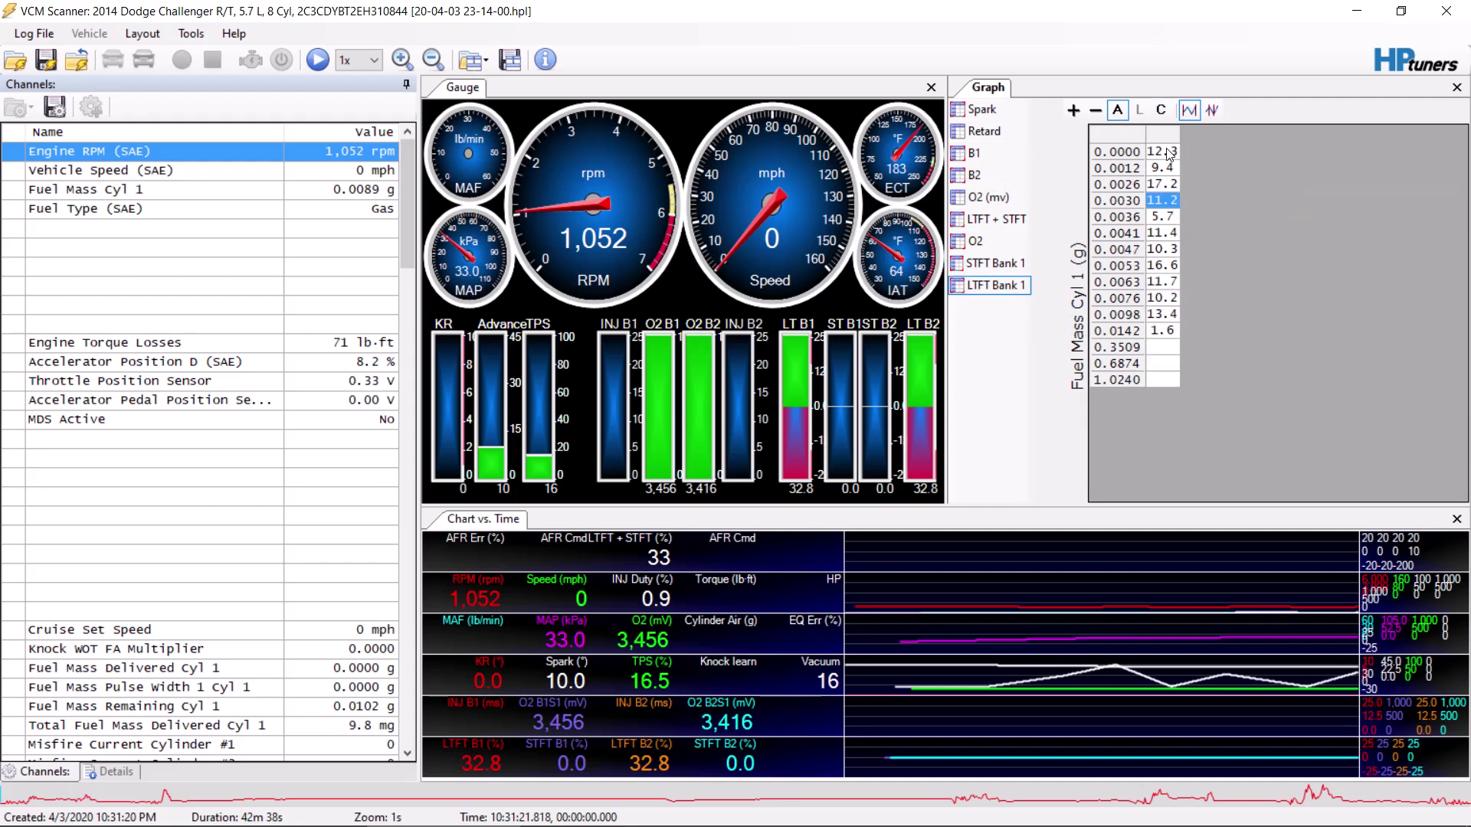
{"action": "left_click_drag", "start_coordinate": [1165, 147], "coordinate": [1155, 288]}
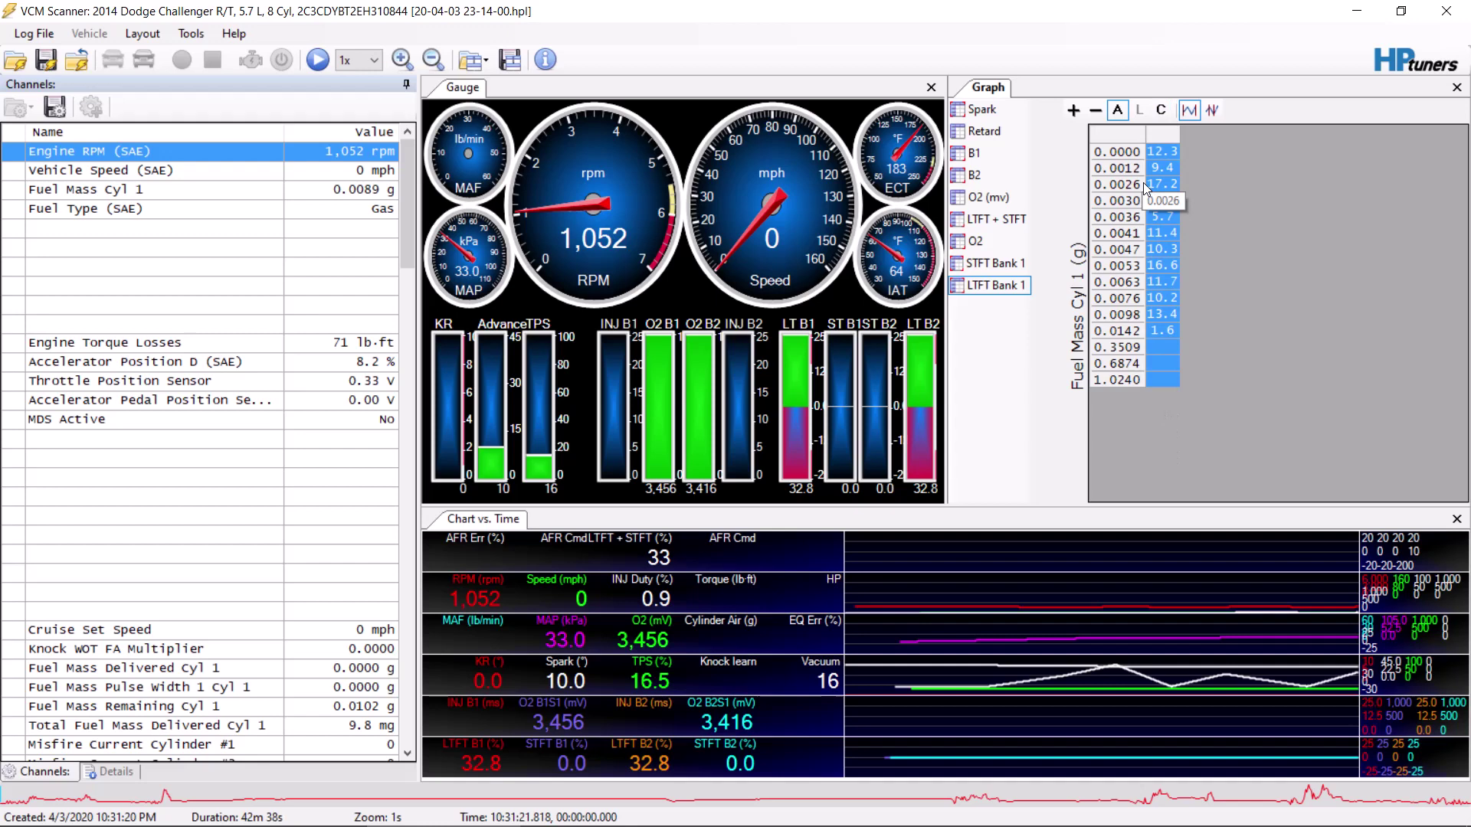
{"action": "left_click", "coordinate": [1191, 417]}
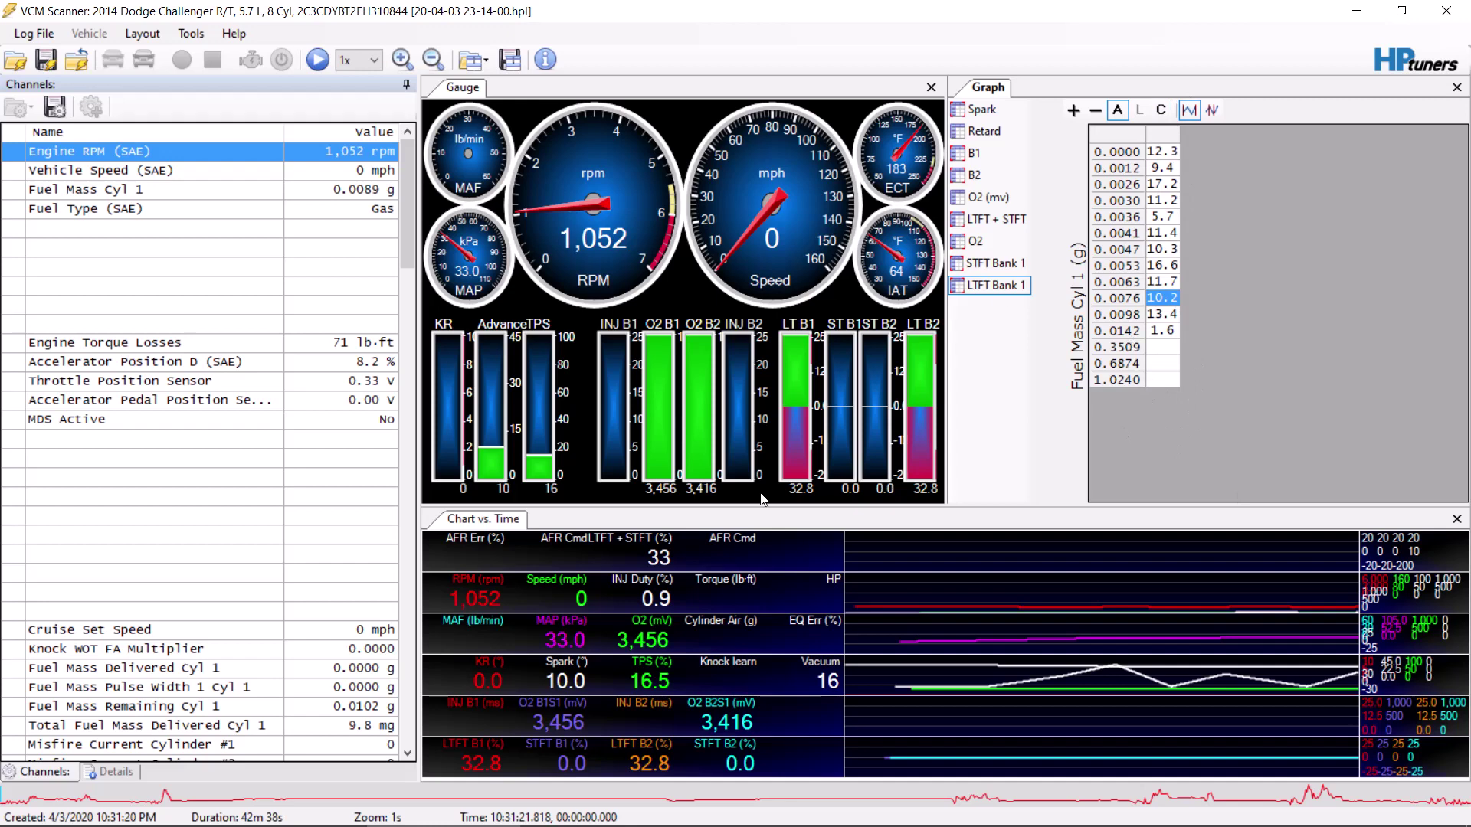
Back in VCM Editor, set the Fuel > Power Enrich RPM Max to 0.
{"action": "left_click", "coordinate": [284, 818]}
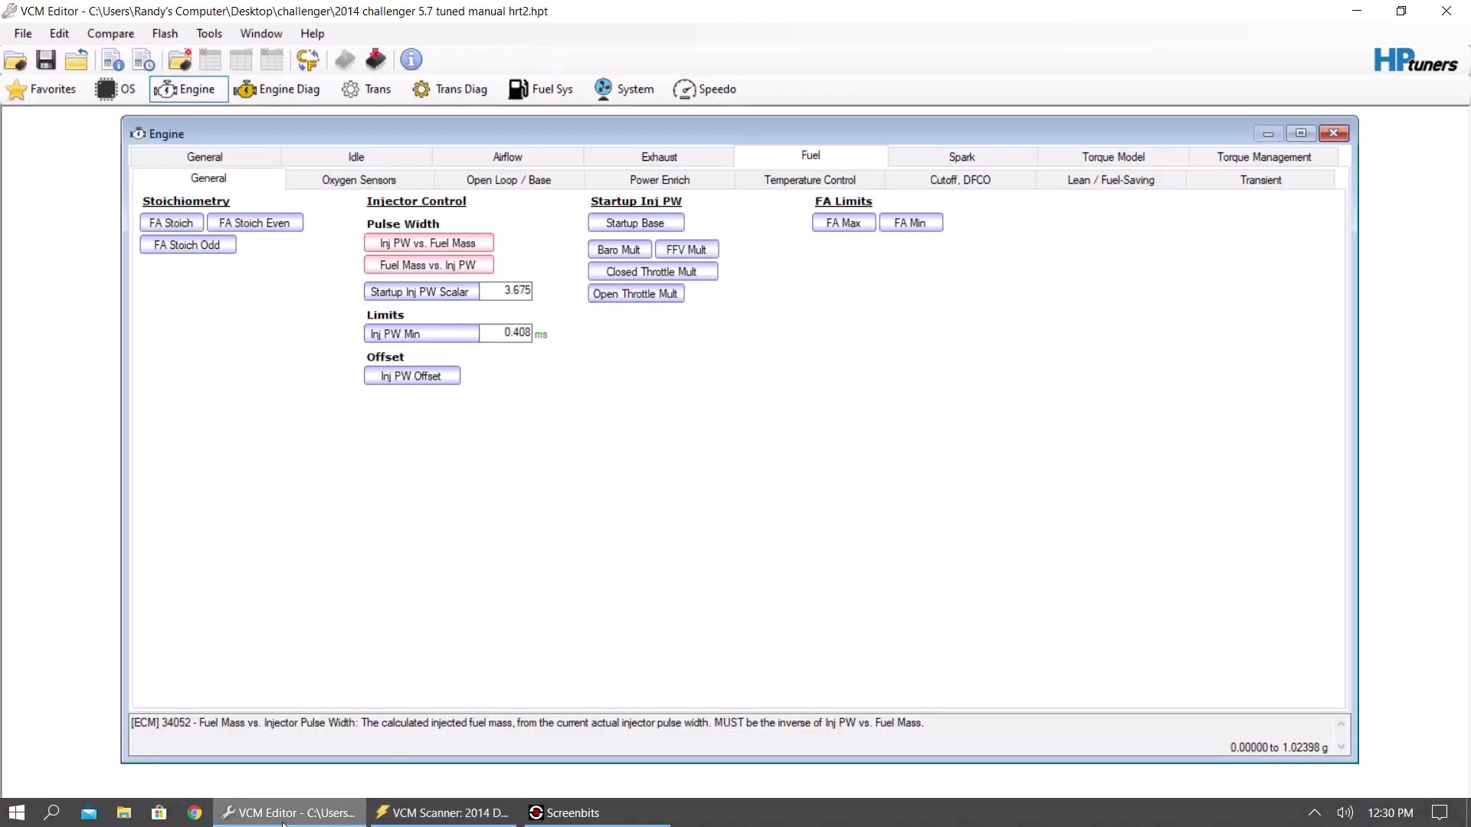
{"action": "left_click", "coordinate": [690, 183]}
{"action": "left_click", "coordinate": [506, 267]}
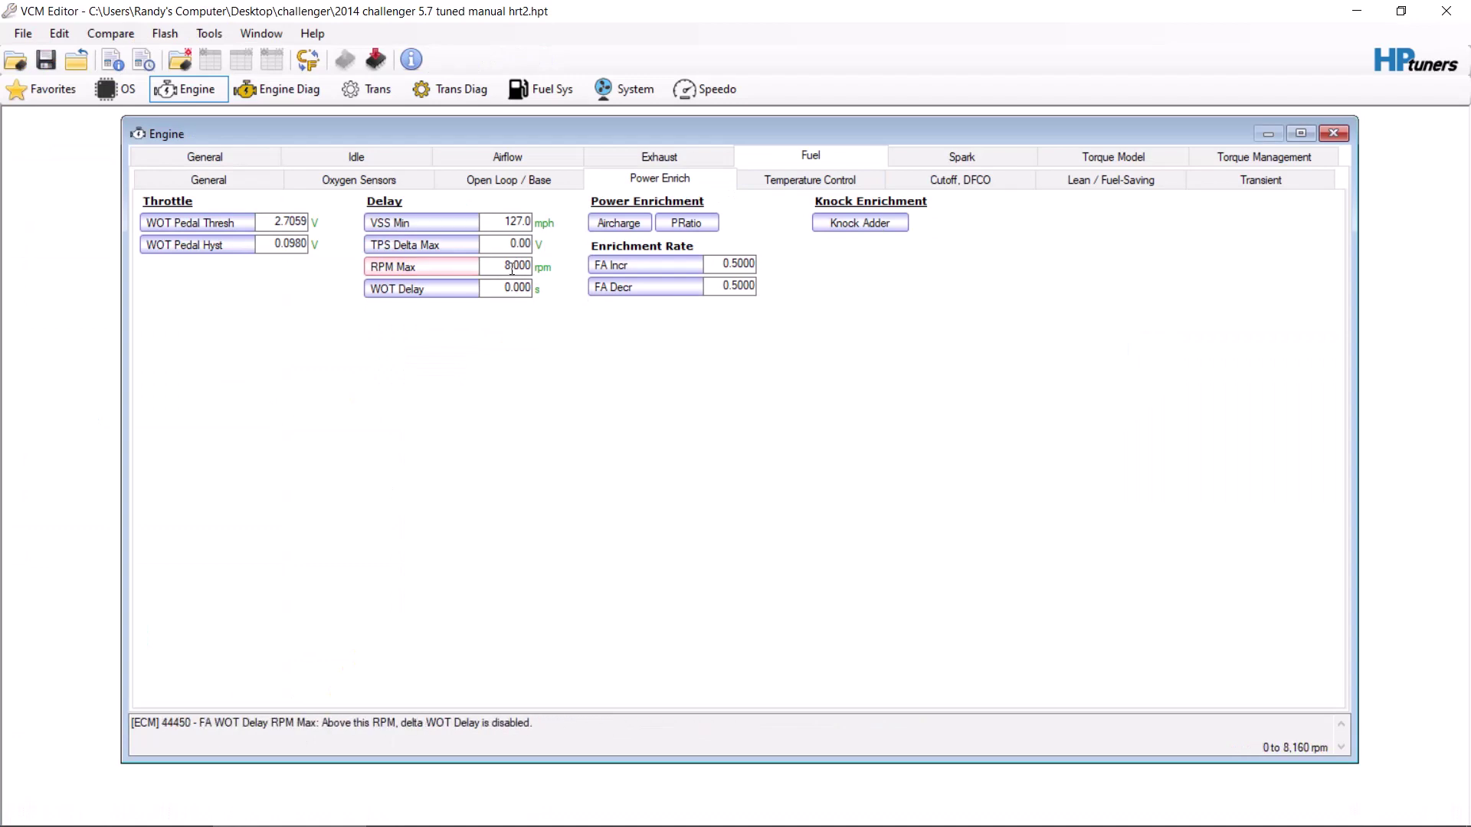
{"action": "type", "text": "0"}
{"action": "key", "text": "Return"}
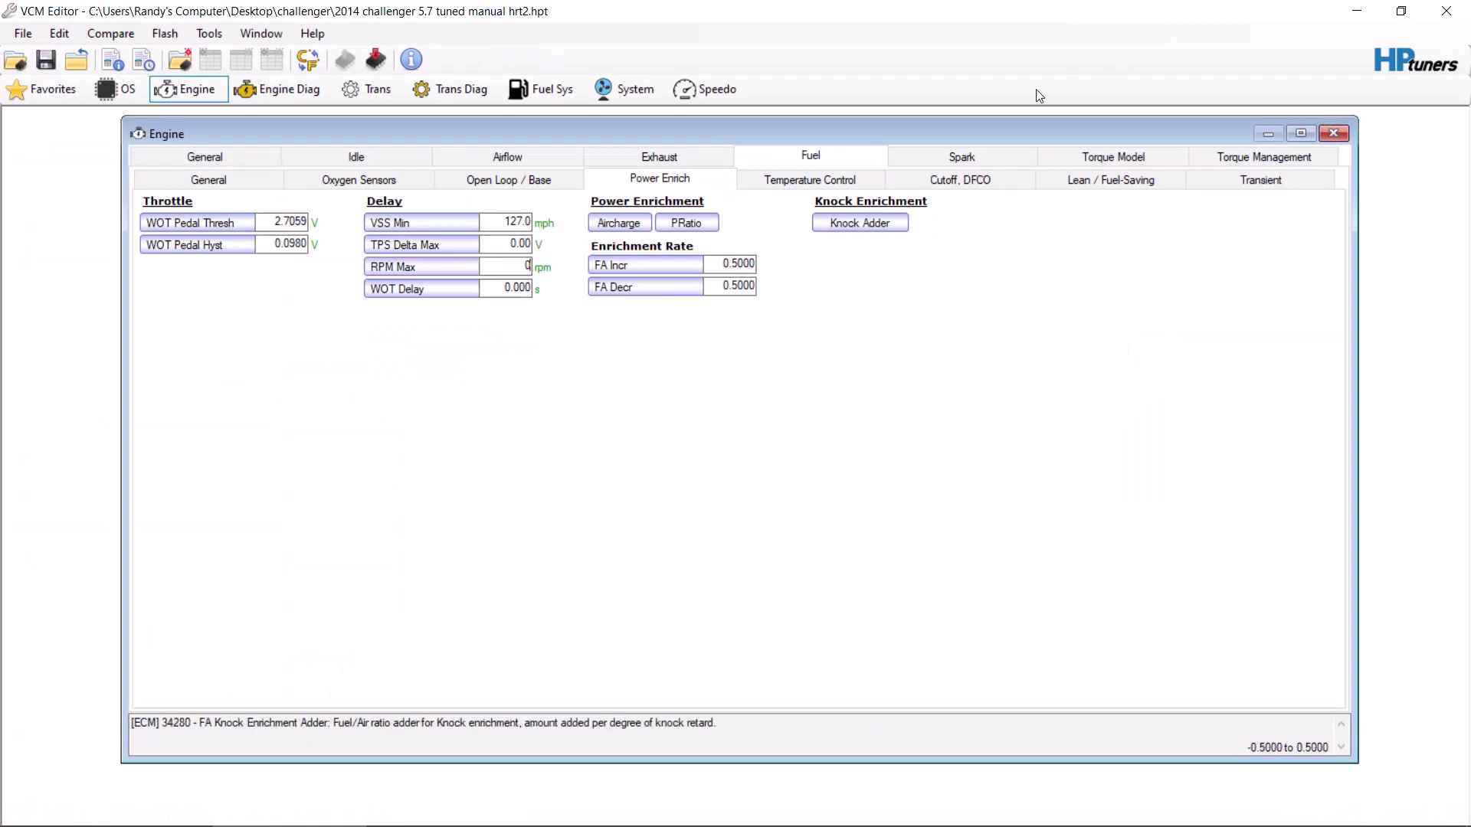
{"action": "left_click", "coordinate": [747, 180]}
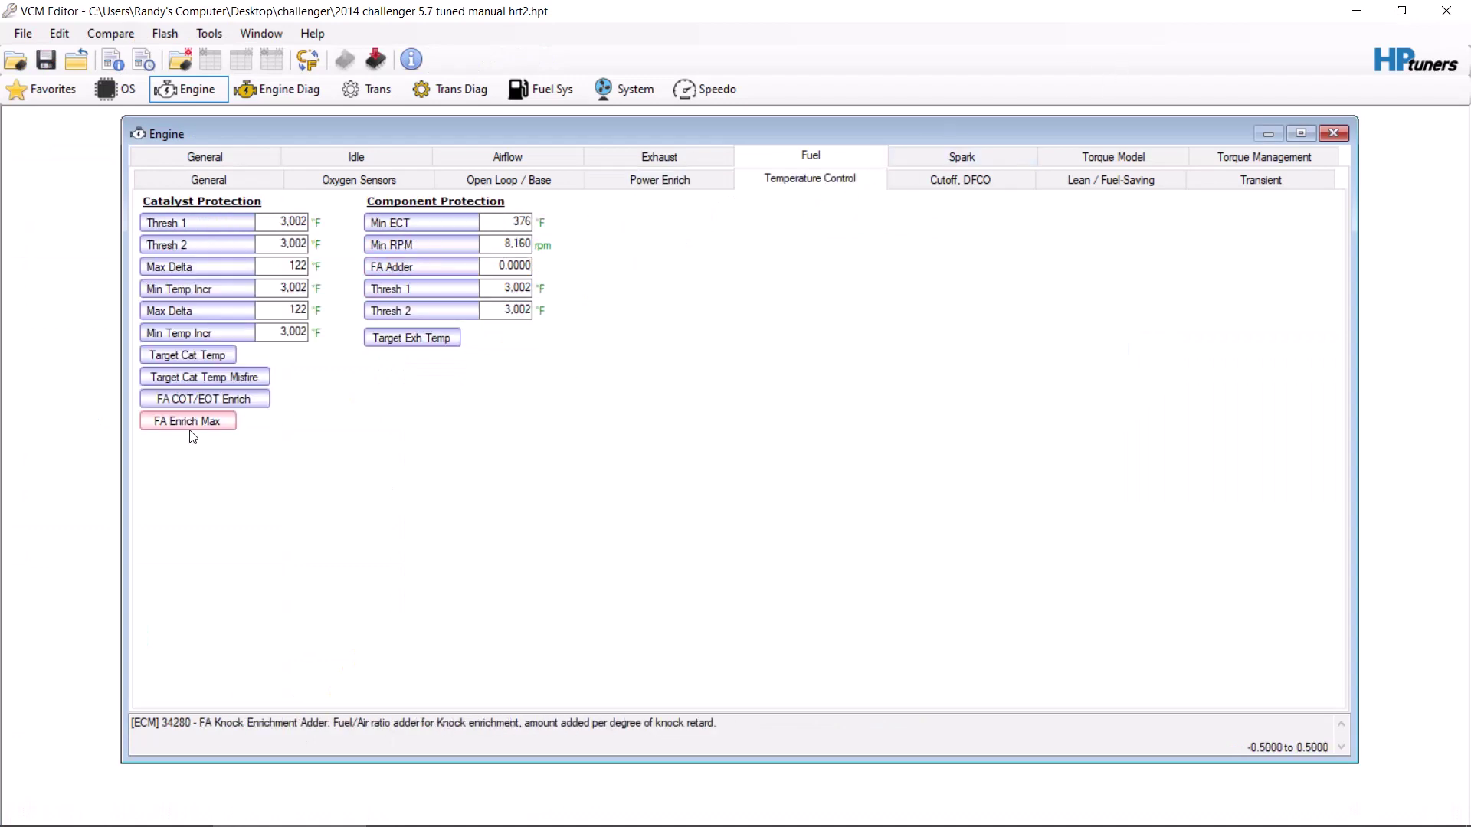
Lower the Cutoff, DFCO Enable ECT threshold to 81 °F.
{"action": "left_click", "coordinate": [929, 187]}
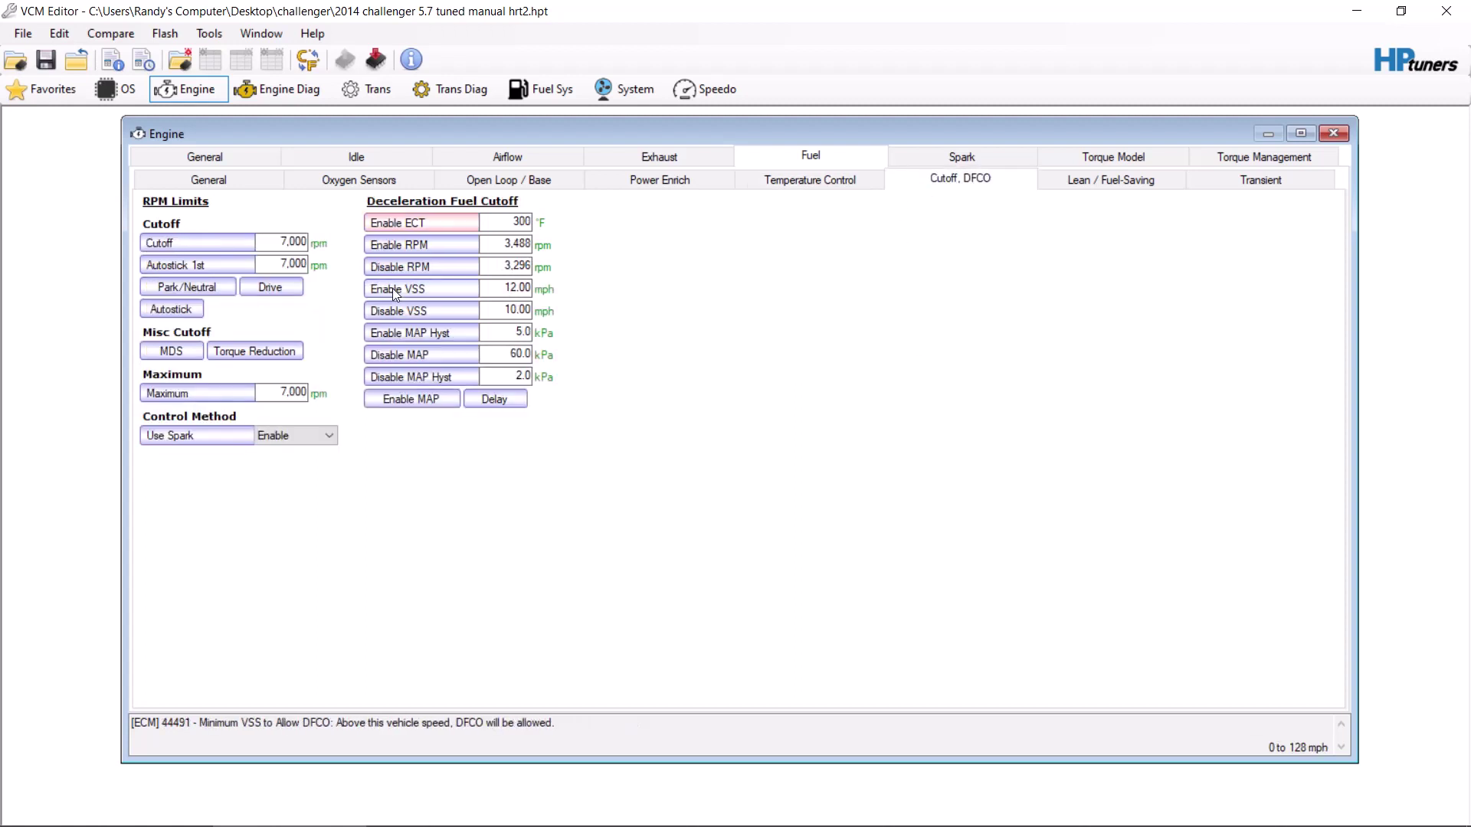
{"action": "type", "text": "81"}
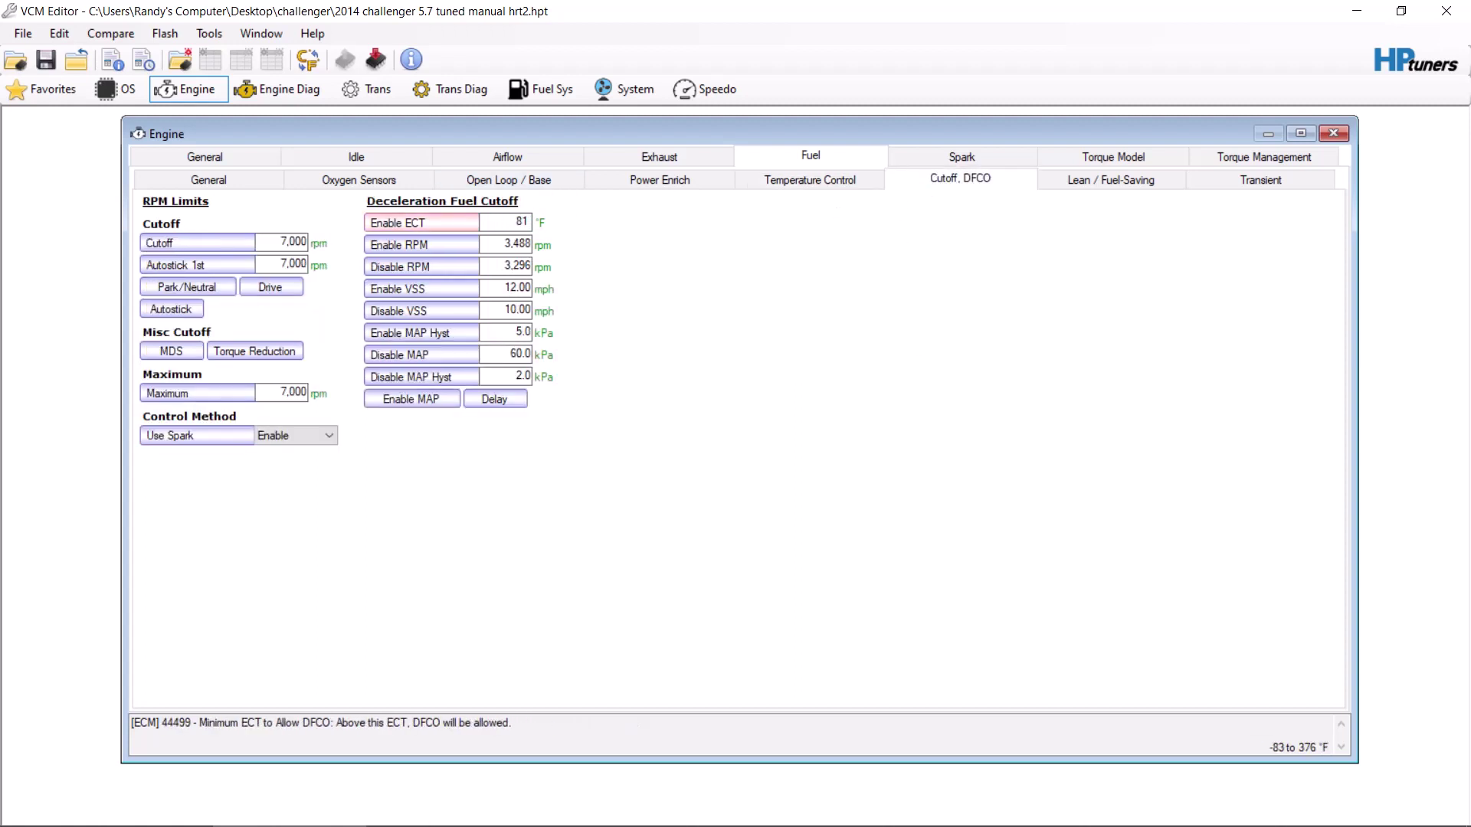
{"action": "key", "text": "Return"}
{"action": "left_click", "coordinate": [528, 159]}
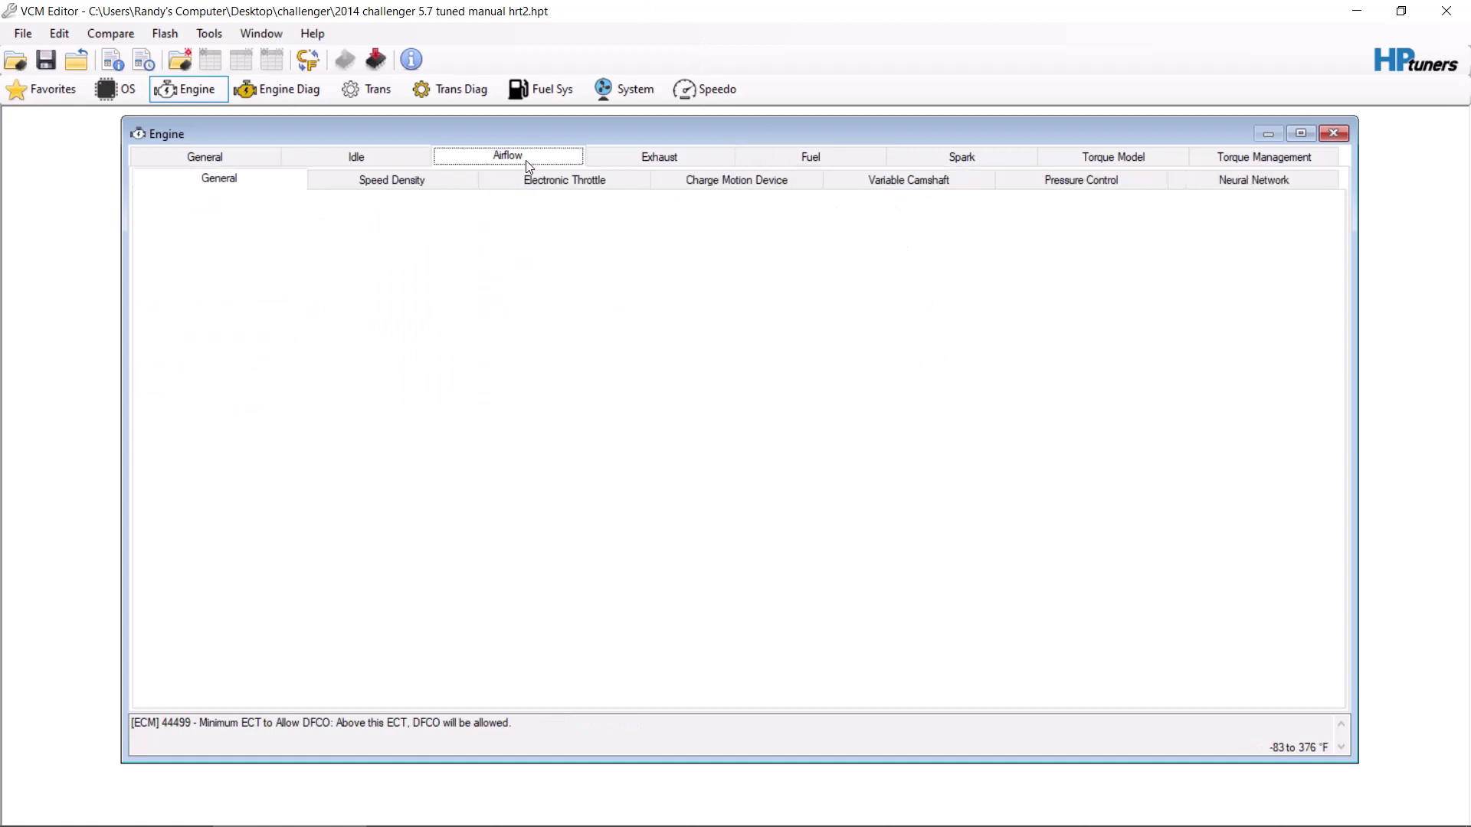